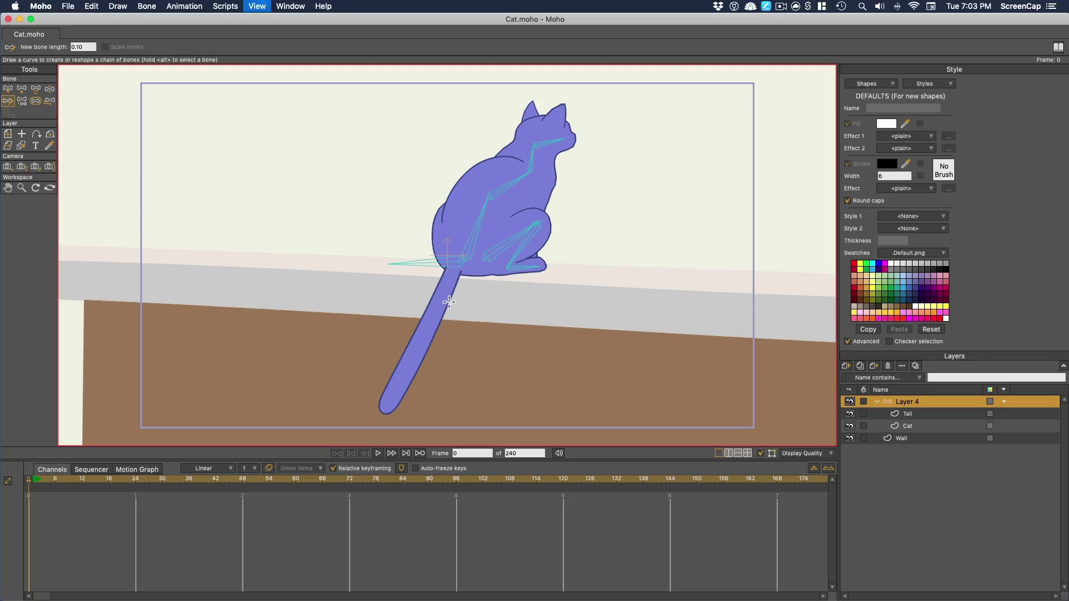
Draw a chain of short bones with length 0.10 down the centre of the cat's tail, starting from the hip bone.
{"action": "scroll", "coordinate": [450, 298], "scroll_direction": "up", "scroll_amount": 5}
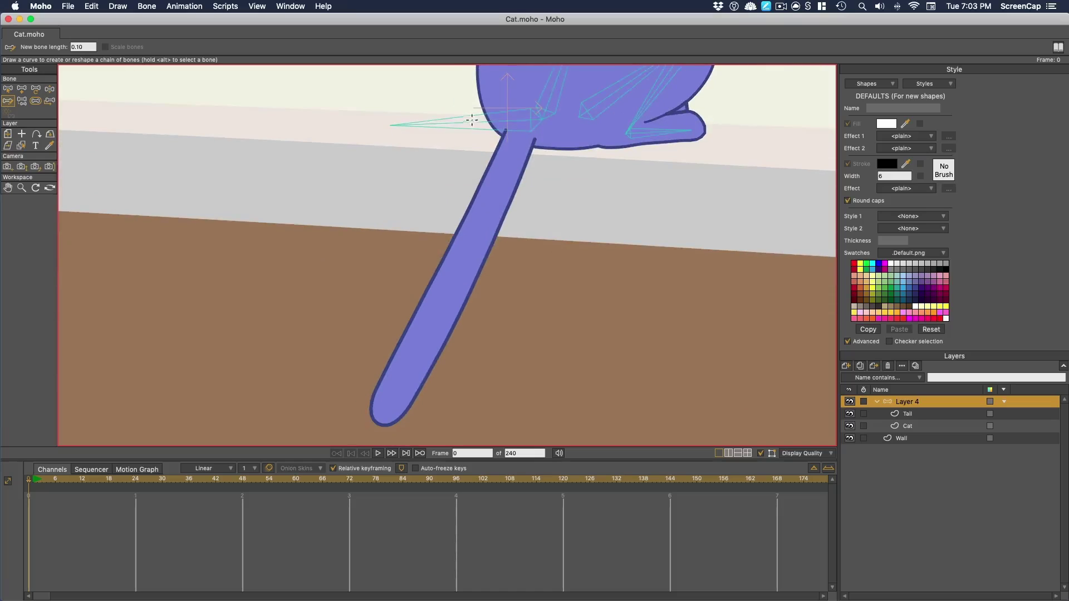
{"action": "left_click", "coordinate": [472, 120]}
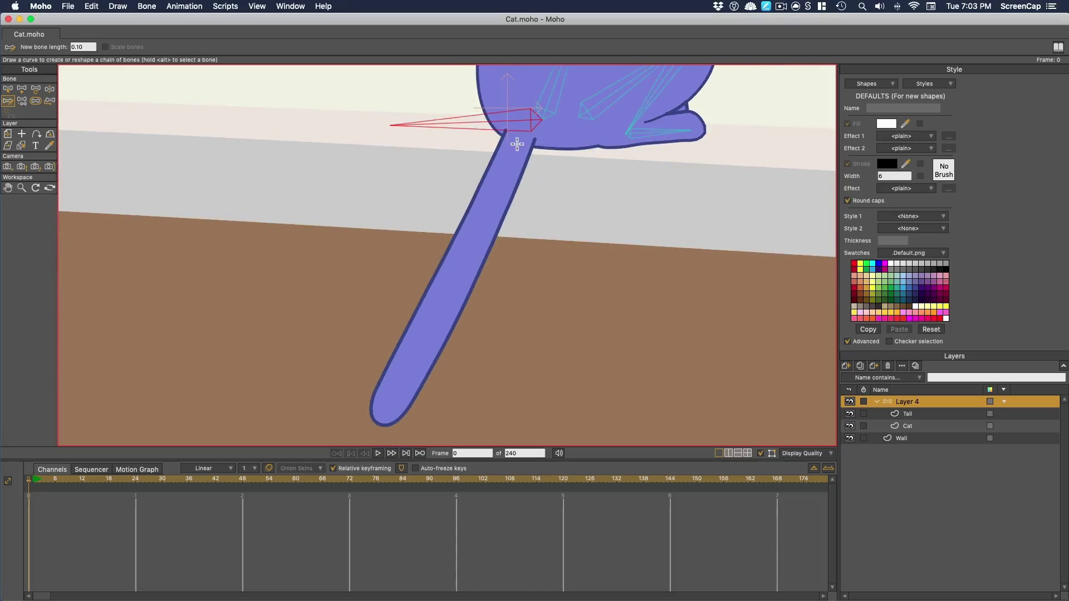
{"action": "left_click_drag", "start_coordinate": [518, 140], "coordinate": [386, 417]}
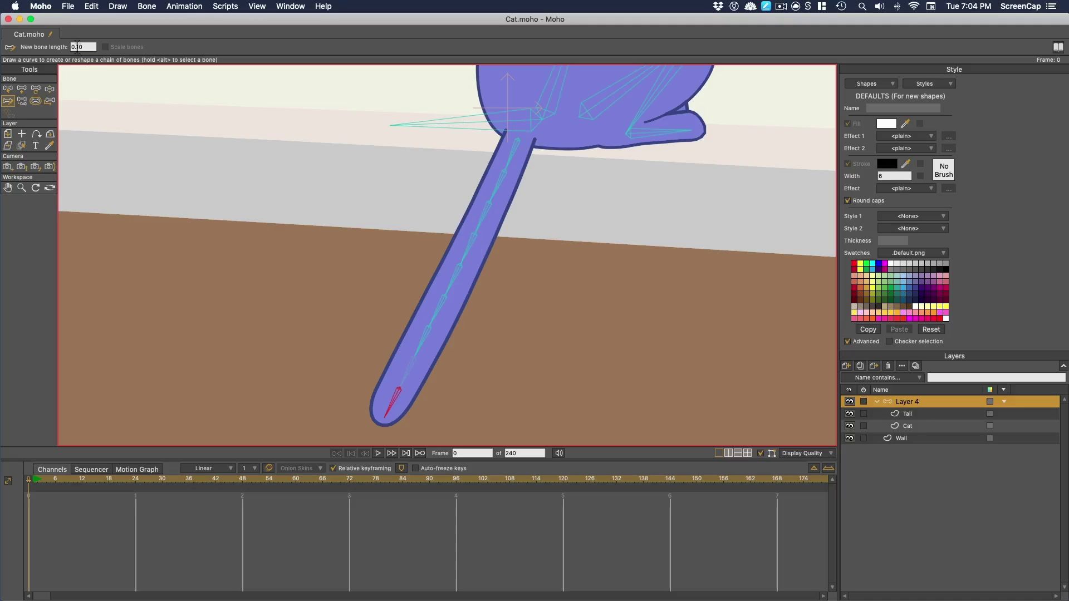
Try a chain of longer bones with length 0.20 beside the tail, and undo it.
{"action": "left_click", "coordinate": [78, 47]}
{"action": "left_click", "coordinate": [535, 126], "text": "alt"}
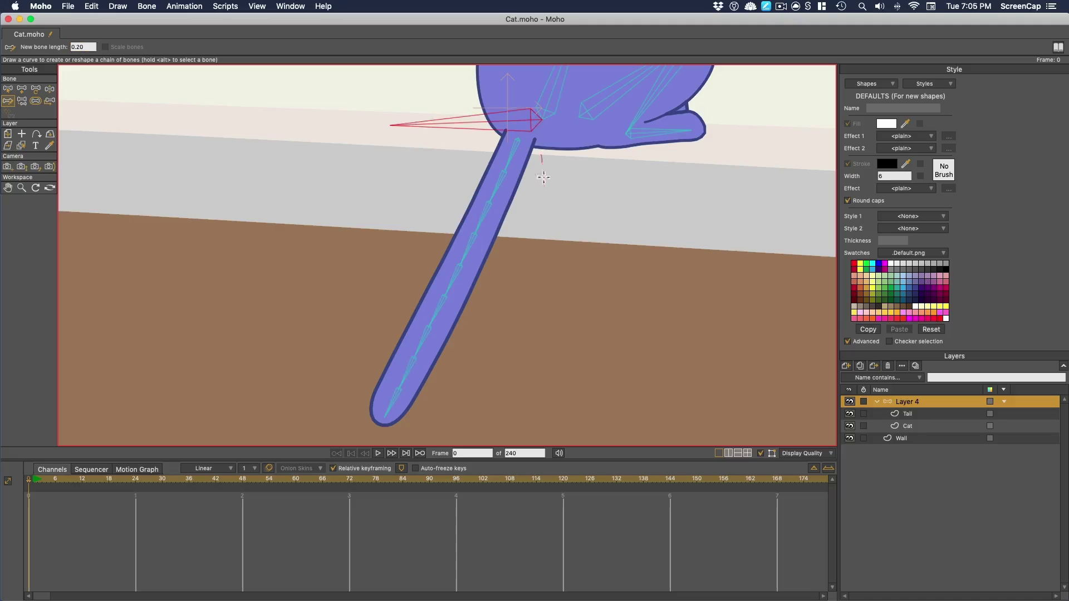
{"action": "left_click_drag", "start_coordinate": [544, 177], "coordinate": [484, 412]}
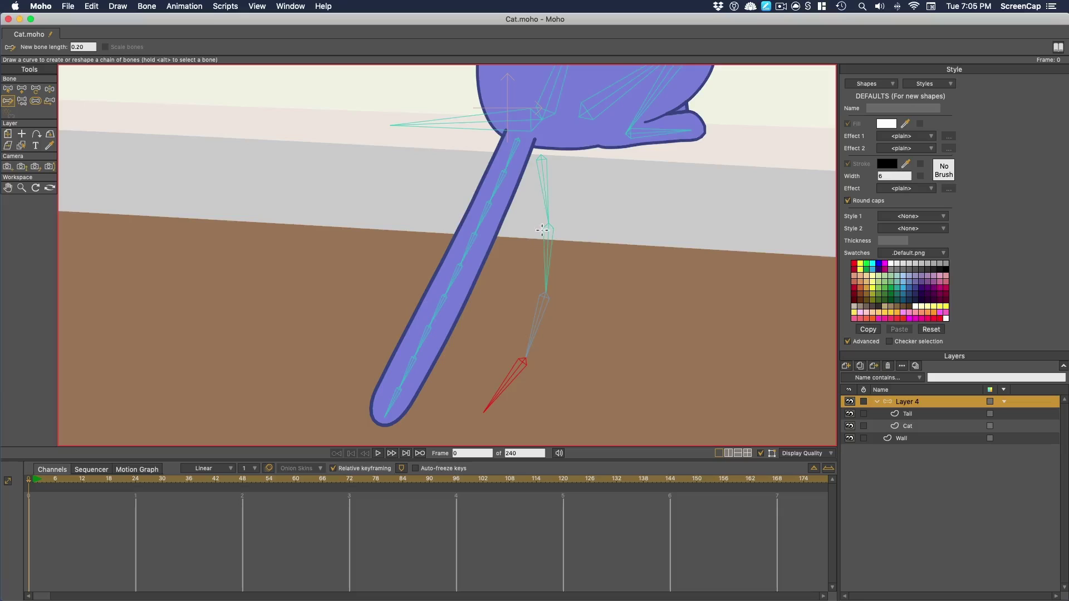
{"action": "key", "text": "super+z"}
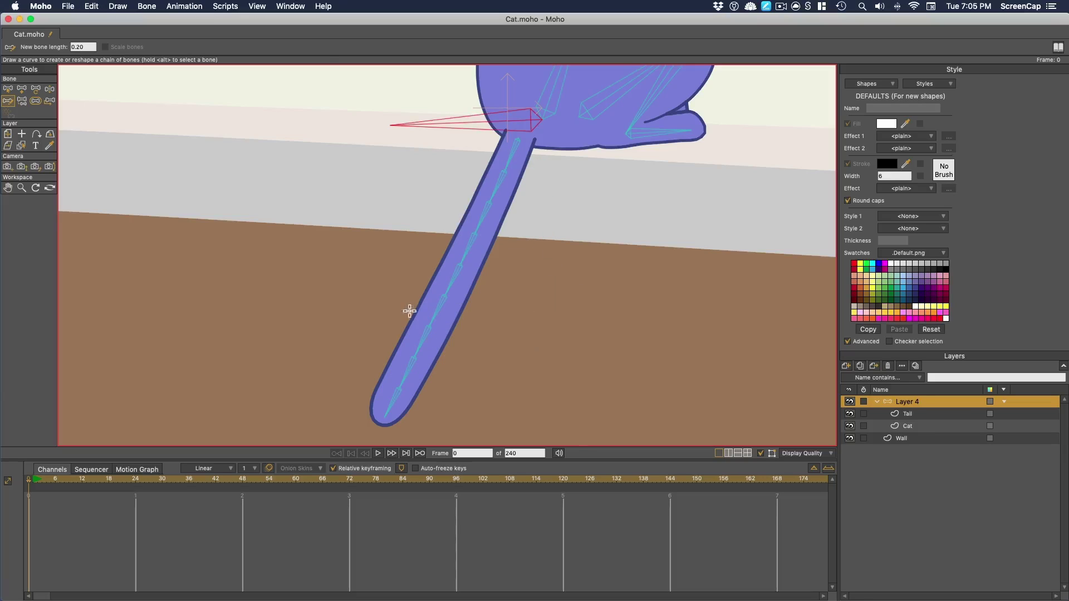
Add points on both edges of the Tail layer's outline near the tip, opposite each other.
{"action": "left_click", "coordinate": [913, 414]}
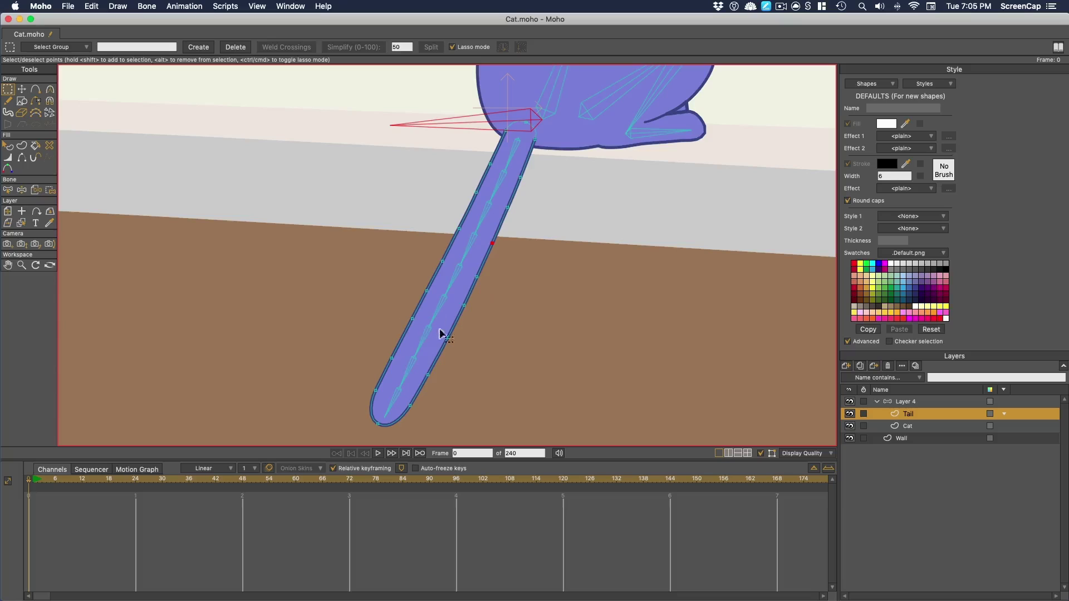
{"action": "left_click", "coordinate": [23, 91]}
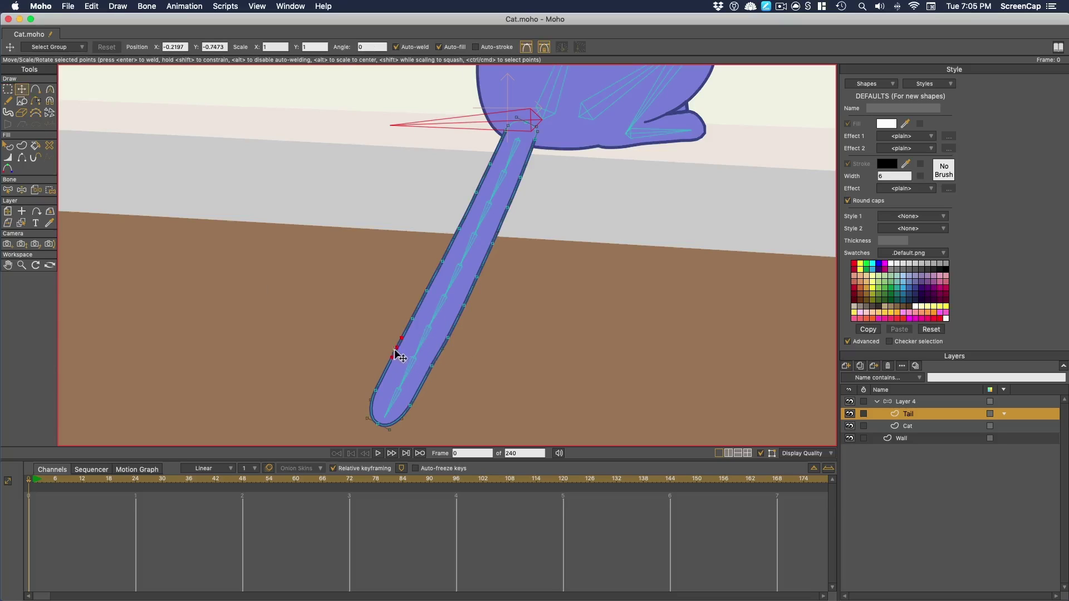
{"action": "left_click_drag", "start_coordinate": [399, 353], "coordinate": [438, 374]}
{"action": "key", "text": "a"}
{"action": "left_click", "coordinate": [383, 378]}
{"action": "left_click", "coordinate": [418, 393]}
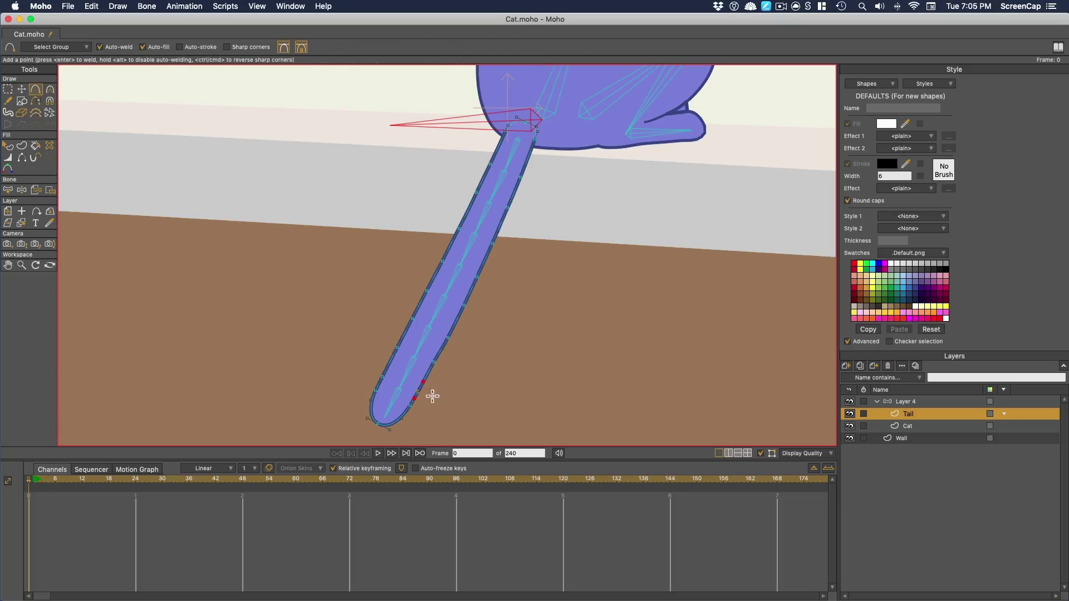
{"action": "key", "text": "t"}
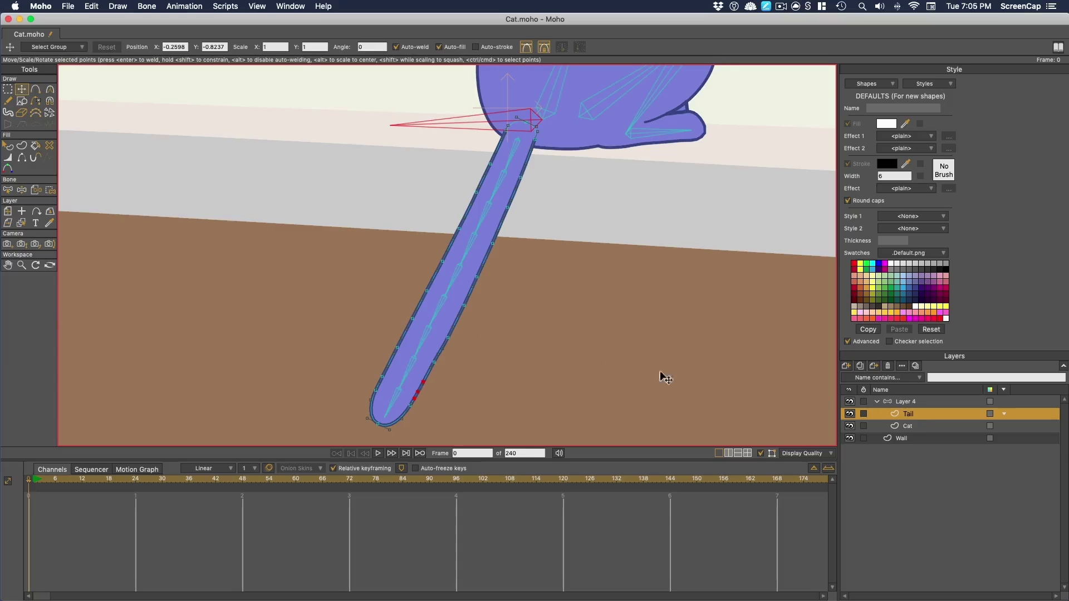
Select all the tail bones and use only those bones for flexi-binding the Tail layer.
{"action": "left_click", "coordinate": [7, 191]}
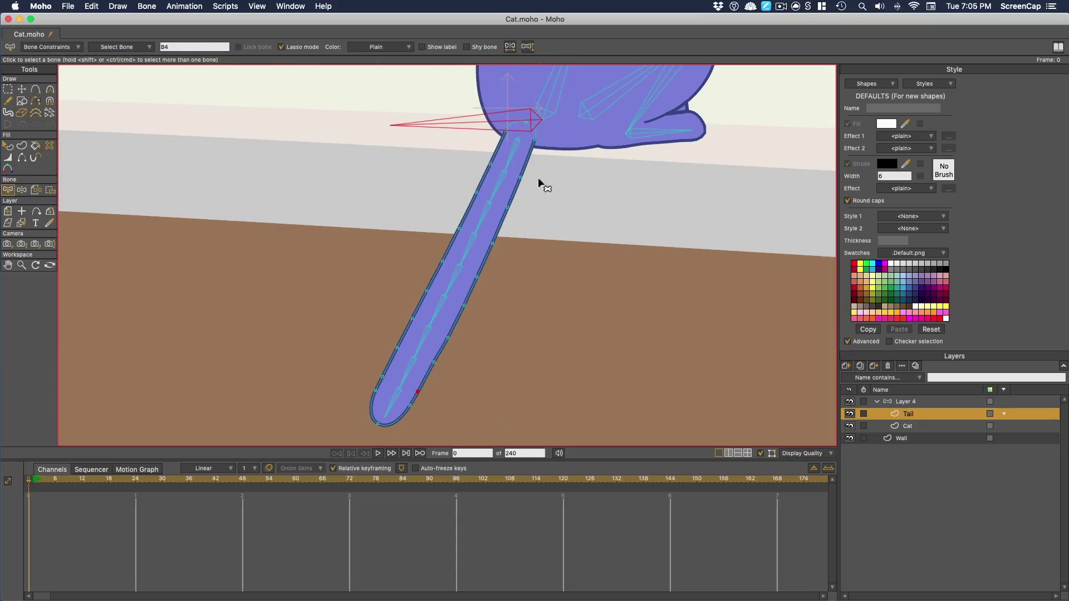
{"action": "mouse_move", "coordinate": [440, 167]}
{"action": "left_mouse_down"}
{"action": "mouse_move", "coordinate": [410, 196]}
{"action": "mouse_move", "coordinate": [443, 425]}
{"action": "mouse_move", "coordinate": [520, 163]}
{"action": "left_mouse_up"}
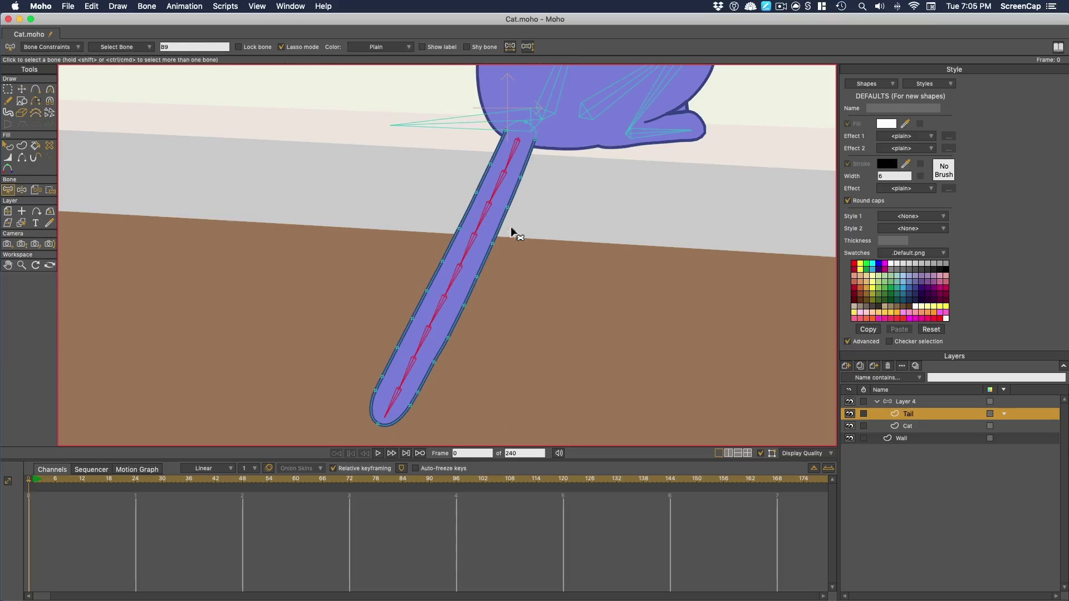
{"action": "left_click", "coordinate": [146, 6]}
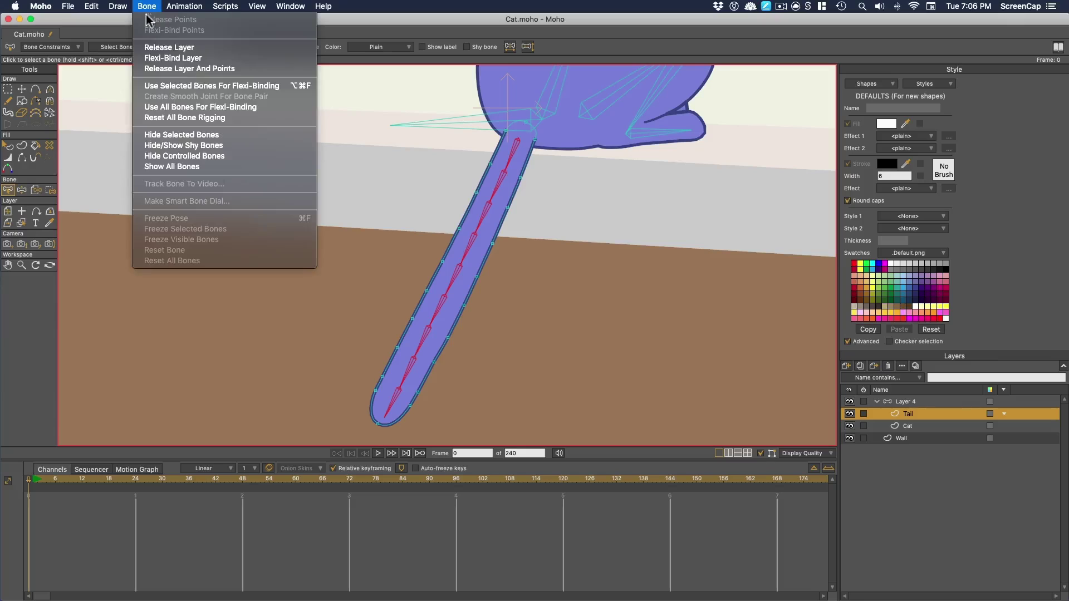
{"action": "left_click", "coordinate": [208, 87]}
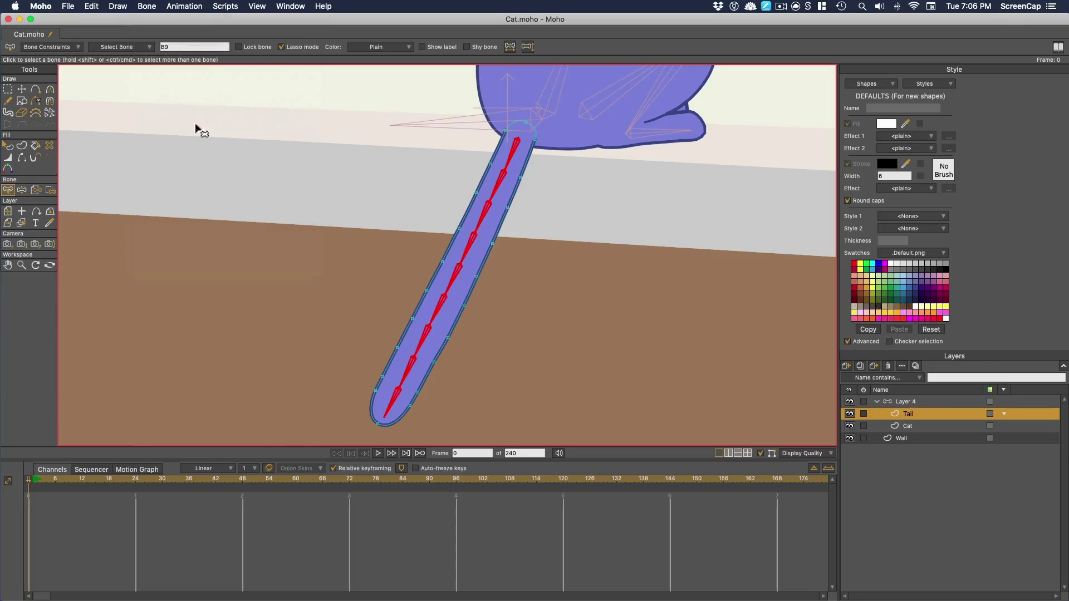
At frame 1 of Layer 4, bend the tail into a curl with Manipulate Bones.
{"action": "left_click", "coordinate": [921, 403]}
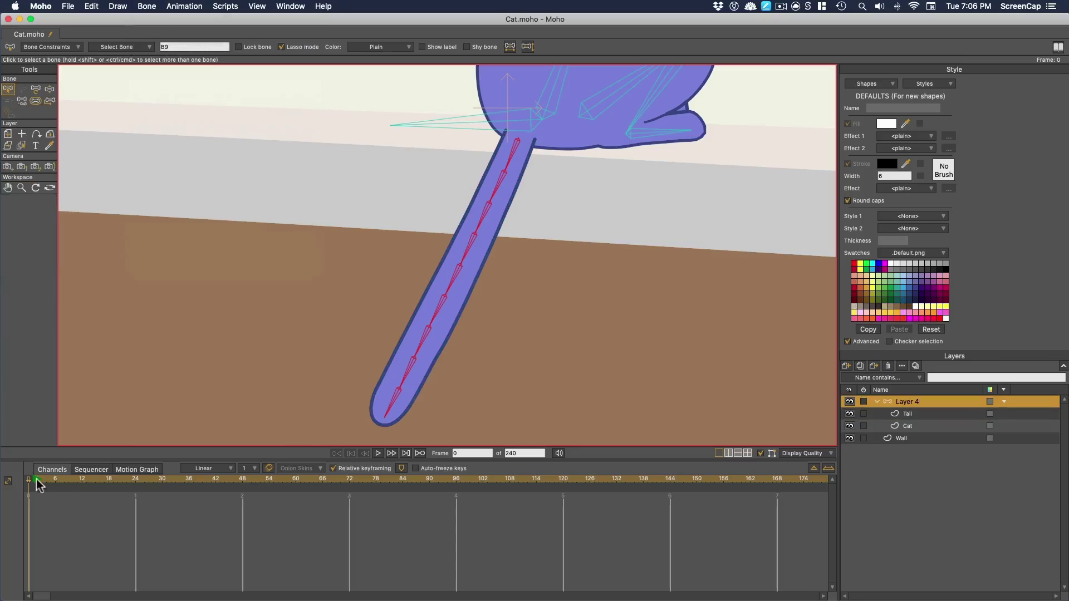
{"action": "mouse_move", "coordinate": [36, 480]}
{"action": "left_mouse_down"}
{"action": "mouse_move", "coordinate": [48, 480]}
{"action": "mouse_move", "coordinate": [33, 482]}
{"action": "left_mouse_up"}
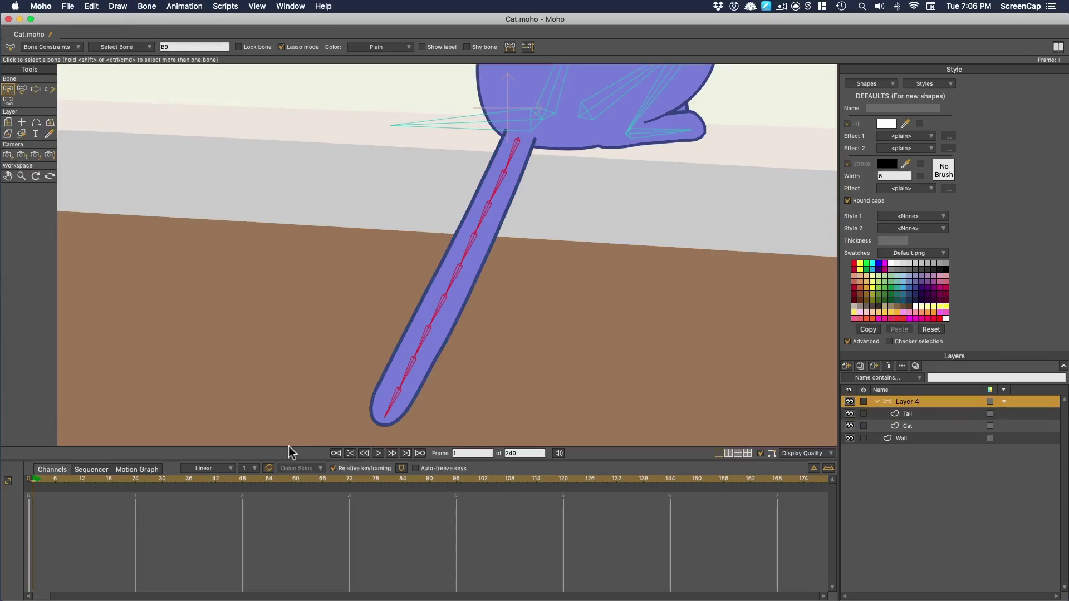
{"action": "left_click", "coordinate": [49, 89]}
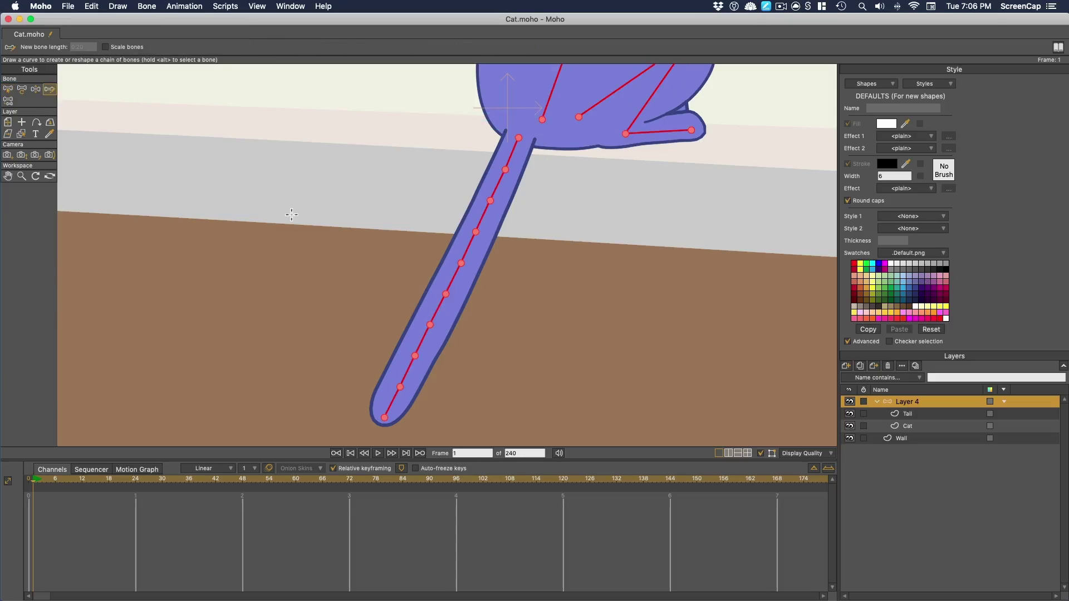
{"action": "left_click", "coordinate": [36, 91]}
{"action": "left_click_drag", "start_coordinate": [389, 410], "coordinate": [418, 232]}
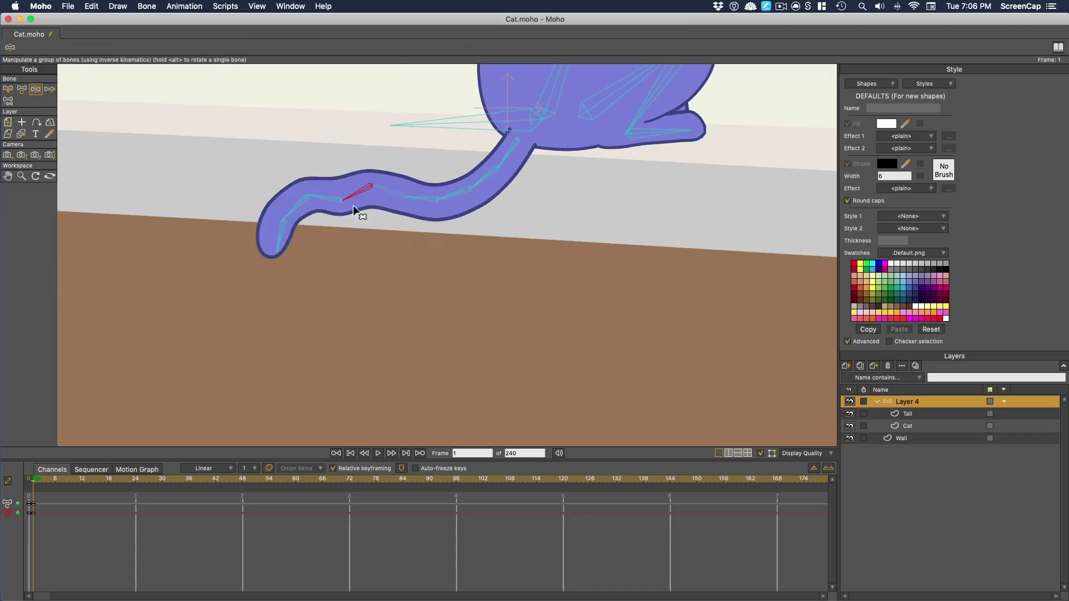
{"action": "left_click_drag", "start_coordinate": [353, 206], "coordinate": [396, 233]}
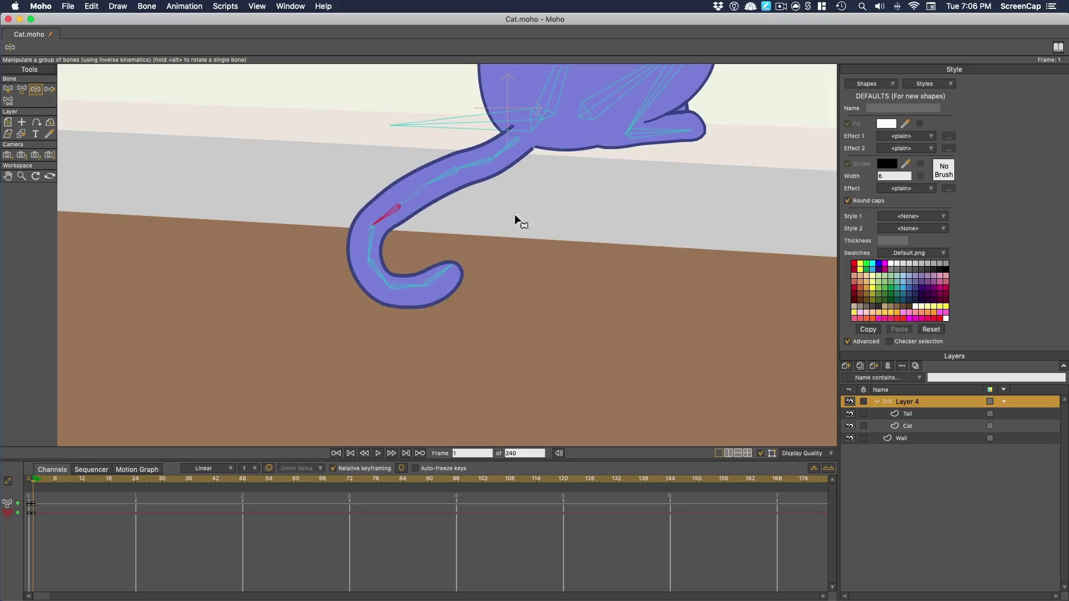
Reshape the whole tail with the Sketch Bones tool through several curves from its base, ending with the tip raised behind the cat.
{"action": "left_click", "coordinate": [50, 89]}
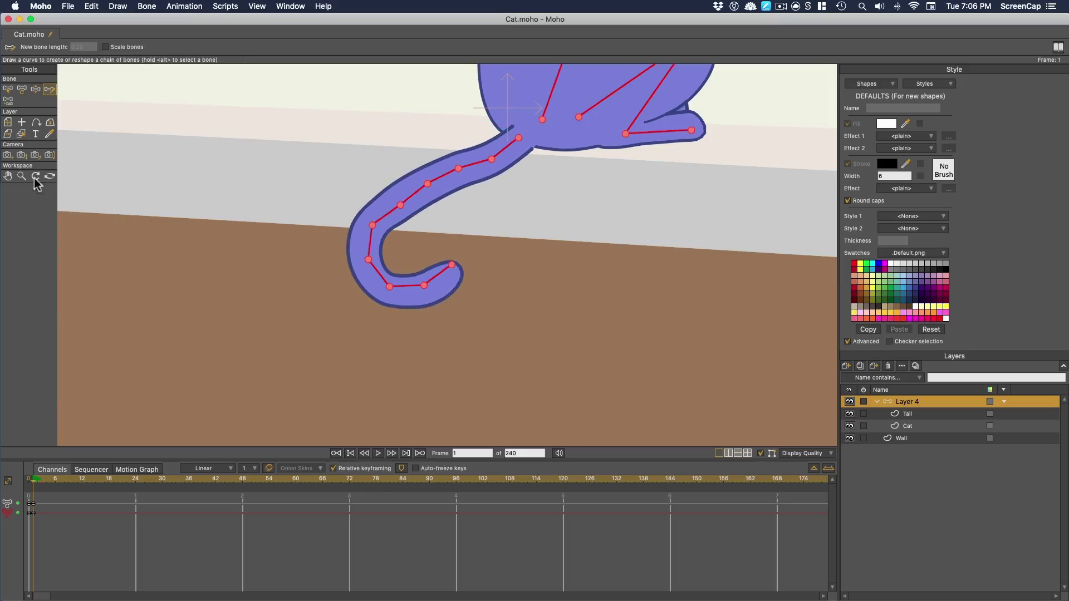
{"action": "mouse_move", "coordinate": [518, 140]}
{"action": "left_mouse_down"}
{"action": "mouse_move", "coordinate": [438, 239]}
{"action": "mouse_move", "coordinate": [361, 304]}
{"action": "mouse_move", "coordinate": [267, 281]}
{"action": "left_mouse_up"}
{"action": "left_click_drag", "start_coordinate": [516, 144], "coordinate": [276, 267]}
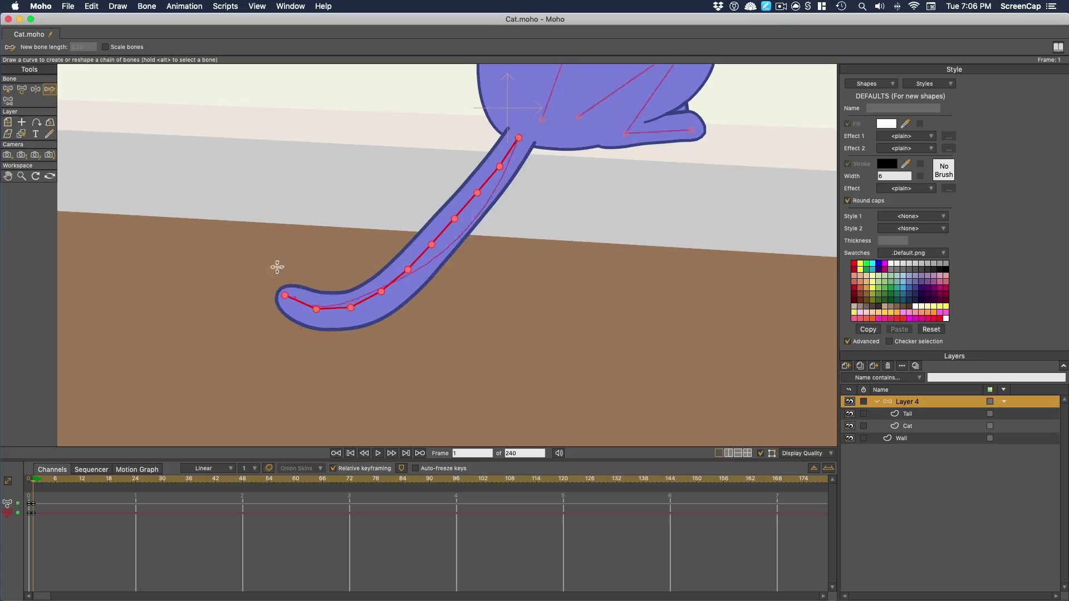
{"action": "left_click_drag", "start_coordinate": [515, 146], "coordinate": [277, 265]}
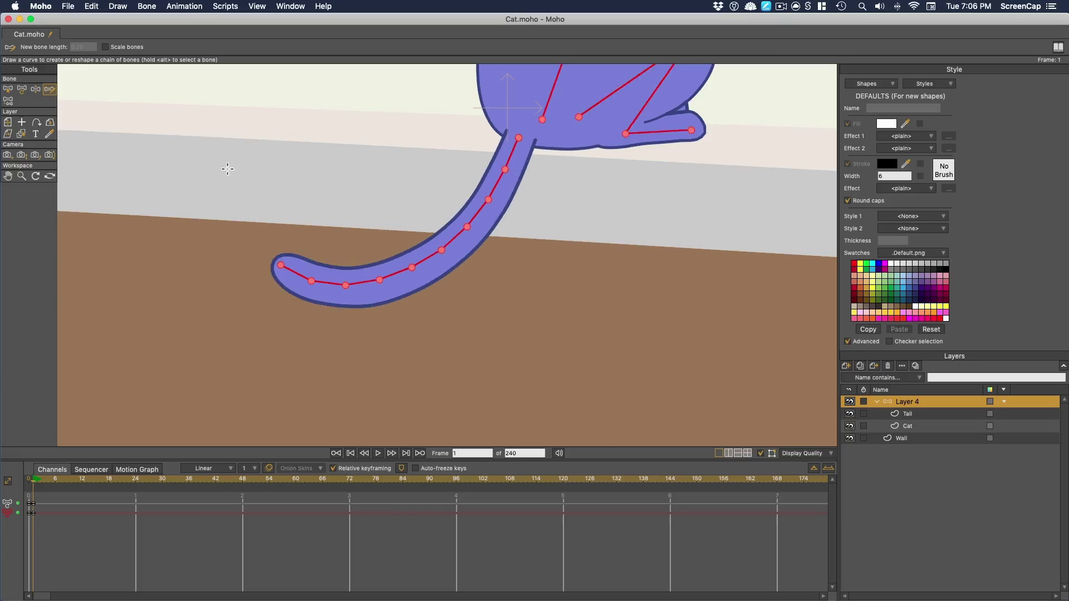
{"action": "mouse_move", "coordinate": [517, 140]}
{"action": "left_mouse_down"}
{"action": "mouse_move", "coordinate": [453, 239]}
{"action": "mouse_move", "coordinate": [588, 319]}
{"action": "left_mouse_up"}
{"action": "mouse_move", "coordinate": [519, 134]}
{"action": "left_mouse_down"}
{"action": "mouse_move", "coordinate": [339, 267]}
{"action": "mouse_move", "coordinate": [334, 323]}
{"action": "mouse_move", "coordinate": [329, 211]}
{"action": "mouse_move", "coordinate": [308, 301]}
{"action": "left_mouse_up"}
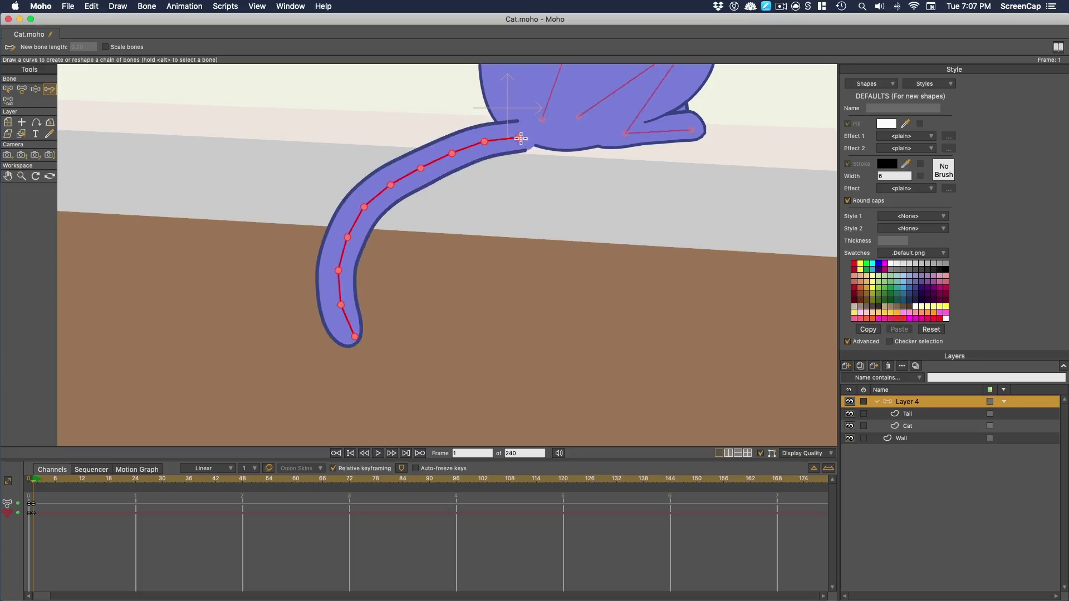
{"action": "mouse_move", "coordinate": [519, 138]}
{"action": "left_mouse_down"}
{"action": "mouse_move", "coordinate": [405, 192]}
{"action": "mouse_move", "coordinate": [251, 111]}
{"action": "left_mouse_up"}
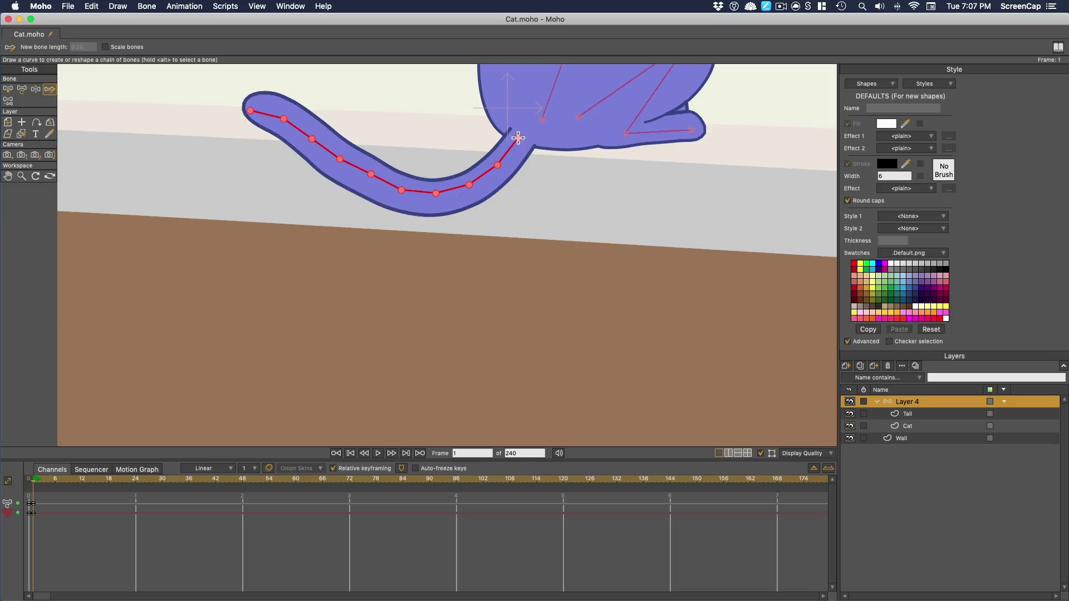
Redraw the tail's curve and its outer half so the tip curls upward behind the cat.
{"action": "mouse_move", "coordinate": [516, 136]}
{"action": "left_mouse_down"}
{"action": "mouse_move", "coordinate": [431, 205]}
{"action": "mouse_move", "coordinate": [296, 108]}
{"action": "left_mouse_up"}
{"action": "mouse_move", "coordinate": [374, 196]}
{"action": "left_mouse_down"}
{"action": "mouse_move", "coordinate": [310, 172]}
{"action": "mouse_move", "coordinate": [337, 183]}
{"action": "mouse_move", "coordinate": [301, 107]}
{"action": "left_mouse_up"}
{"action": "left_click_drag", "start_coordinate": [361, 196], "coordinate": [349, 93]}
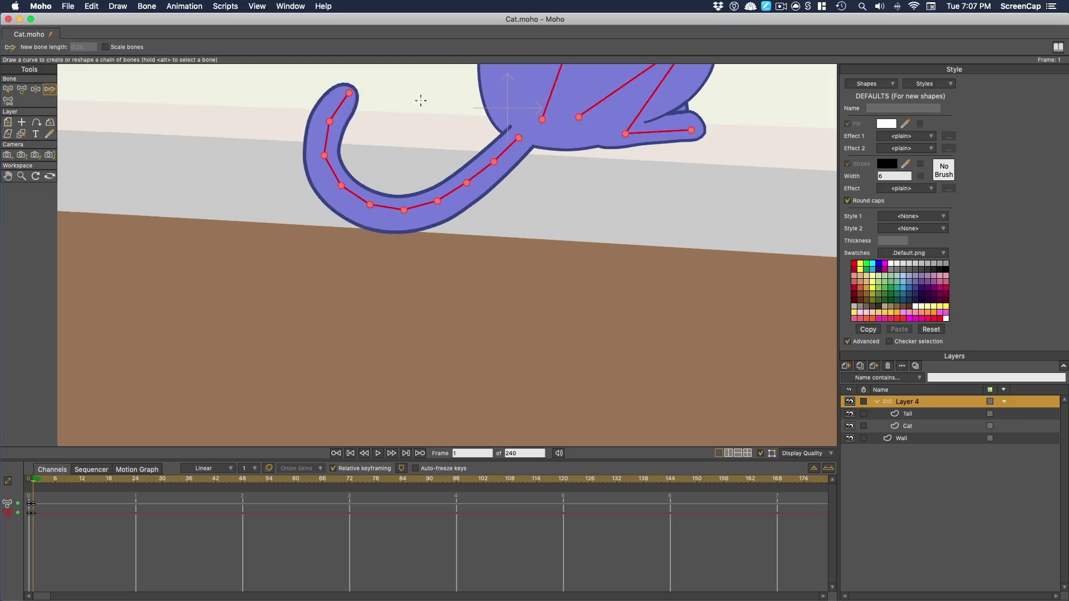
Redraw the tail's curve at frame 1 so it hangs down and its tip sweeps forward beneath the cat.
{"action": "mouse_move", "coordinate": [394, 210]}
{"action": "left_mouse_down"}
{"action": "mouse_move", "coordinate": [401, 348]}
{"action": "mouse_move", "coordinate": [424, 359]}
{"action": "left_mouse_up"}
{"action": "left_click_drag", "start_coordinate": [470, 181], "coordinate": [526, 360]}
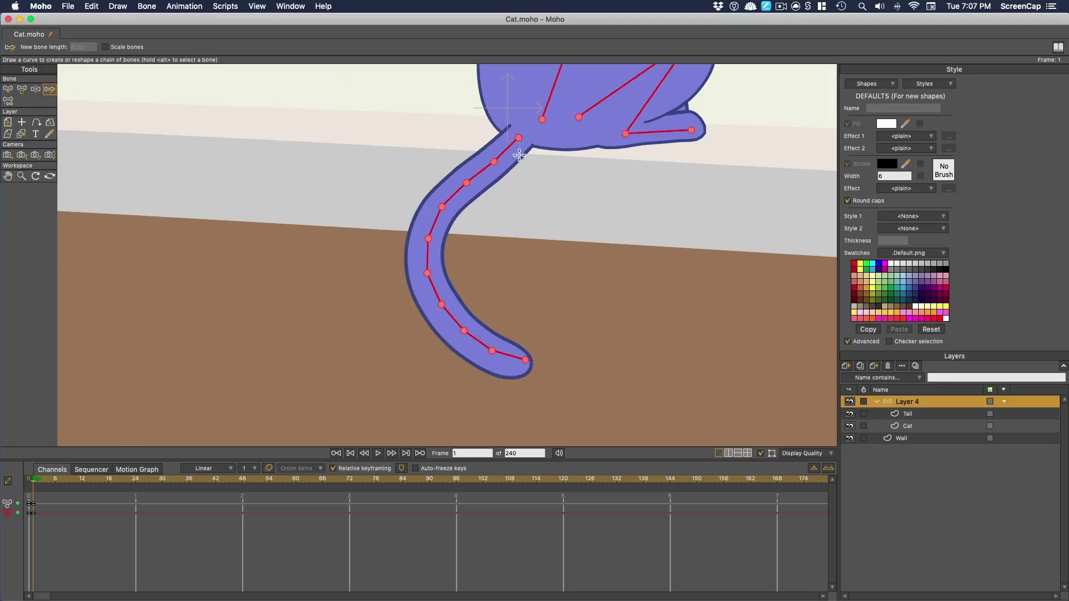
{"action": "mouse_move", "coordinate": [512, 142]}
{"action": "left_mouse_down"}
{"action": "mouse_move", "coordinate": [530, 353]}
{"action": "mouse_move", "coordinate": [596, 350]}
{"action": "left_mouse_up"}
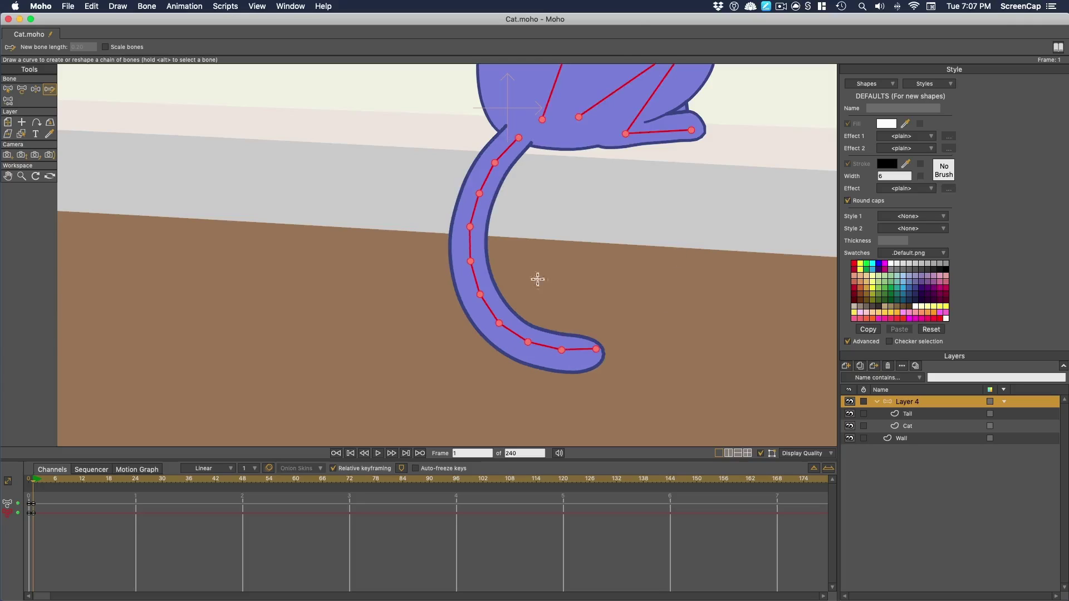
Sketch tail poses at frame 13, arching back with a drooping tip, and at frame 27, a raised wave.
{"action": "left_click_drag", "start_coordinate": [42, 480], "coordinate": [87, 480]}
{"action": "mouse_move", "coordinate": [517, 142]}
{"action": "left_mouse_down"}
{"action": "mouse_move", "coordinate": [374, 184]}
{"action": "mouse_move", "coordinate": [438, 373]}
{"action": "left_mouse_up"}
{"action": "left_click", "coordinate": [148, 480]}
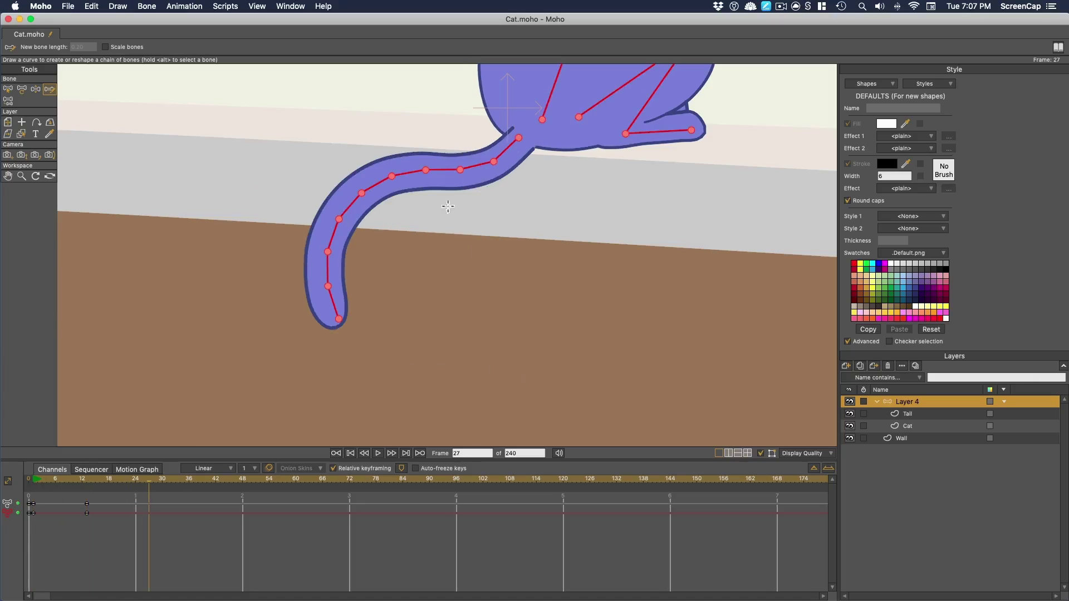
{"action": "mouse_move", "coordinate": [518, 138]}
{"action": "left_mouse_down"}
{"action": "mouse_move", "coordinate": [411, 156]}
{"action": "mouse_move", "coordinate": [279, 158]}
{"action": "left_mouse_up"}
{"action": "key", "text": "super+z"}
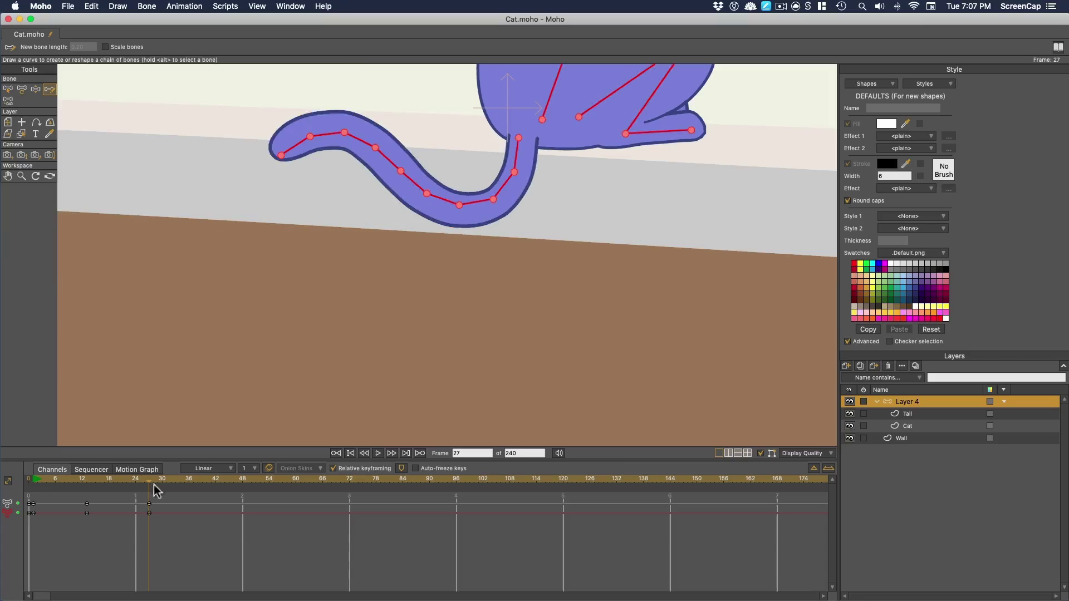
Sketch tail poses at frame 39, dropping straight with the tip curled up, and at frame 55, hanging with the tip swept forward.
{"action": "left_click", "coordinate": [203, 482]}
{"action": "left_click_drag", "start_coordinate": [519, 138], "coordinate": [584, 438]}
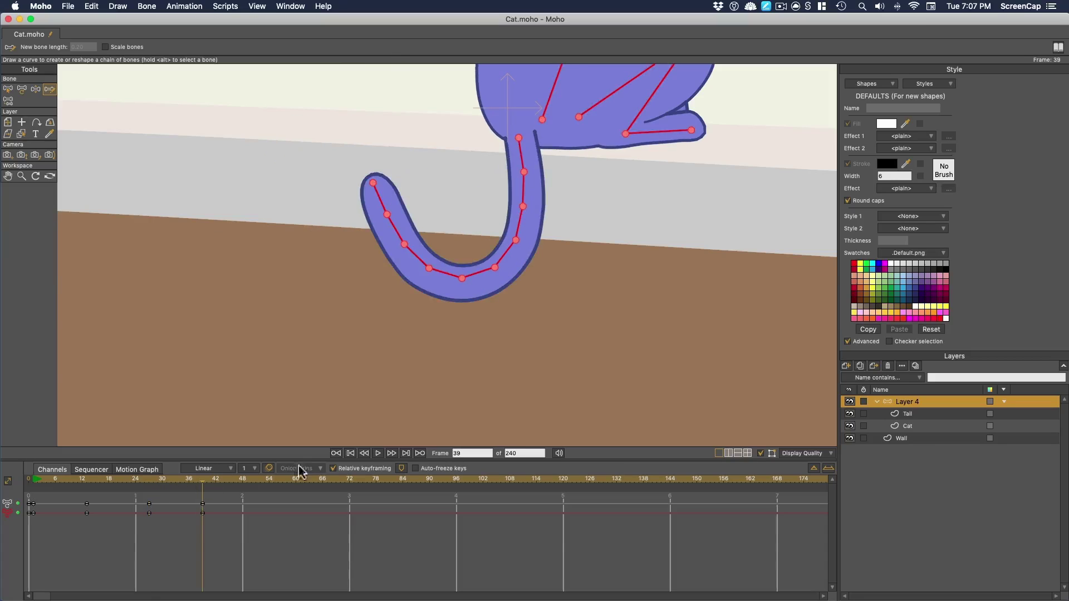
{"action": "left_click", "coordinate": [273, 480]}
{"action": "left_click_drag", "start_coordinate": [519, 138], "coordinate": [424, 413]}
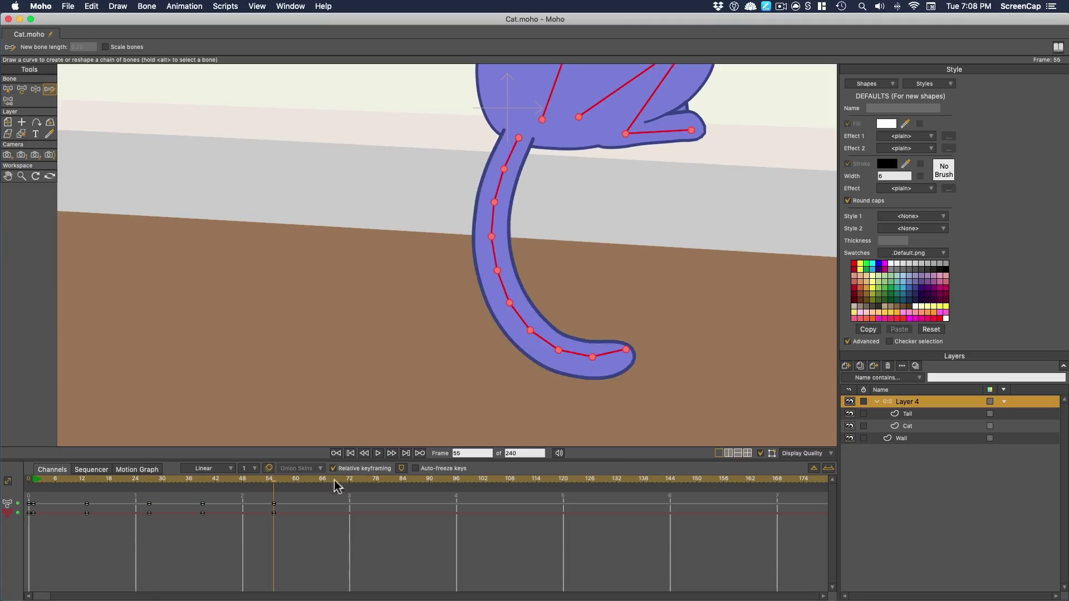
Sketch tail poses at frame 65, hanging with the tip bent forward, and at frame 81, with the tip raised.
{"action": "left_click_drag", "start_coordinate": [334, 480], "coordinate": [318, 480]}
{"action": "left_click_drag", "start_coordinate": [435, 315], "coordinate": [424, 413]}
{"action": "left_click_drag", "start_coordinate": [325, 483], "coordinate": [389, 482]}
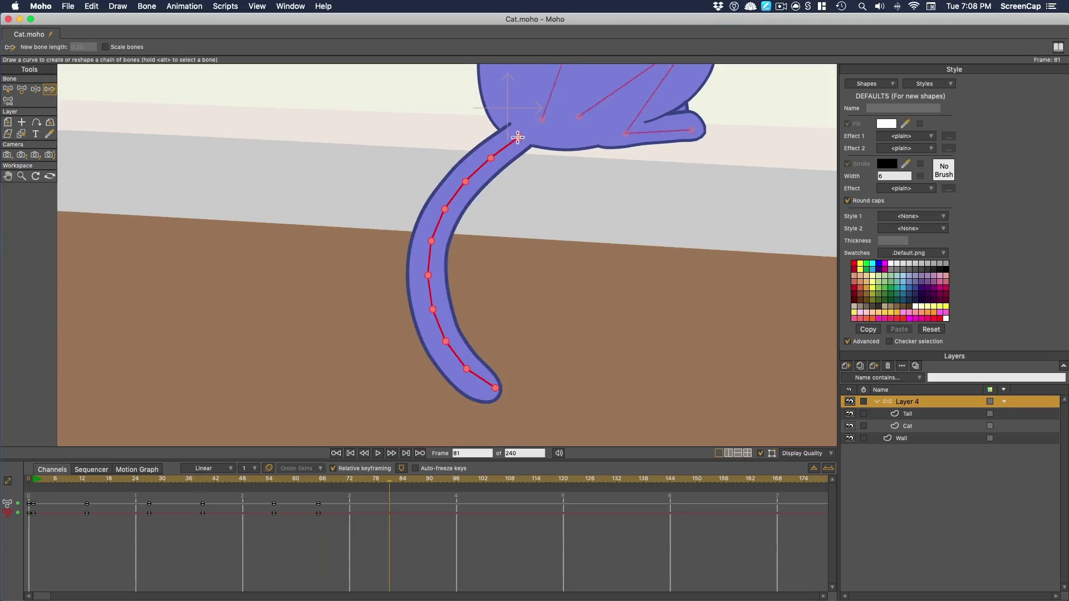
{"action": "mouse_move", "coordinate": [519, 138]}
{"action": "left_mouse_down"}
{"action": "mouse_move", "coordinate": [239, 312]}
{"action": "mouse_move", "coordinate": [467, 181]}
{"action": "mouse_move", "coordinate": [267, 251]}
{"action": "mouse_move", "coordinate": [521, 139]}
{"action": "mouse_move", "coordinate": [394, 66]}
{"action": "left_mouse_up"}
{"action": "key", "text": "super+z"}
Key a tail pose at frame 96 that curls upward with the tip turned toward the cat.
{"action": "left_click", "coordinate": [456, 480]}
{"action": "key", "text": "Home"}
{"action": "left_click_drag", "start_coordinate": [388, 479], "coordinate": [509, 523]}
Reshape the tail at frame 117 with successive sketched curves, ending with it hanging down and the tip bent backward.
{"action": "scroll", "coordinate": [494, 330], "scroll_direction": "up", "scroll_amount": 10}
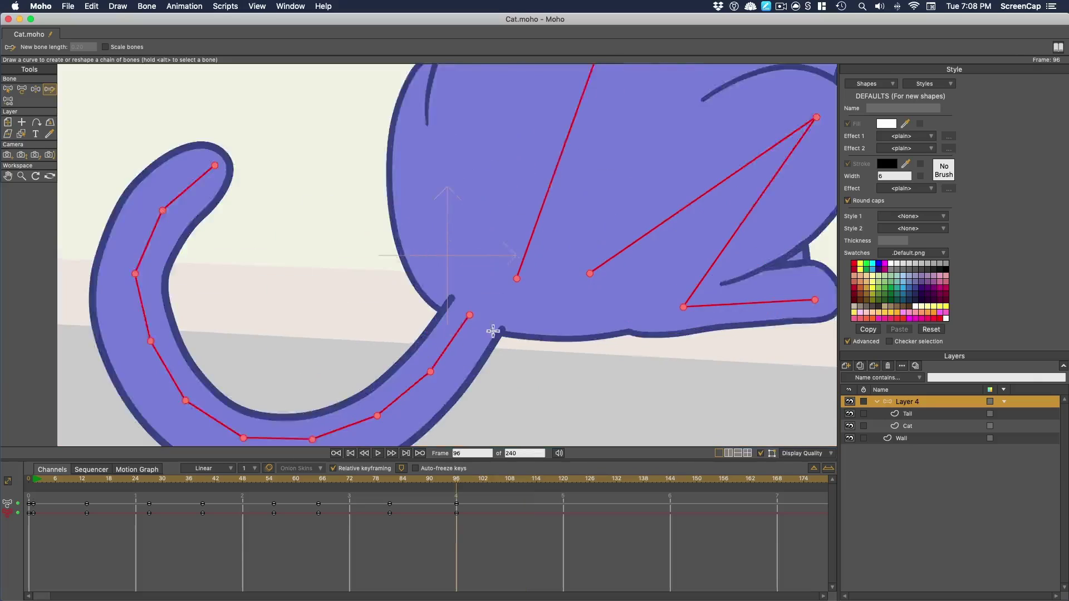
{"action": "scroll", "coordinate": [620, 123], "scroll_direction": "down", "scroll_amount": 5}
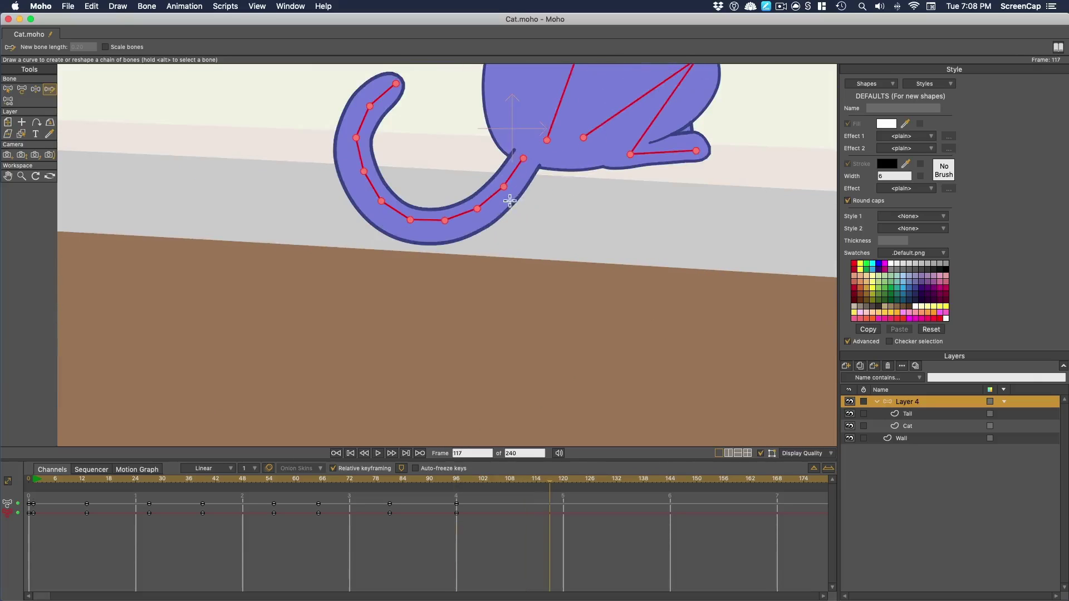
{"action": "mouse_move", "coordinate": [523, 159]}
{"action": "left_mouse_down"}
{"action": "mouse_move", "coordinate": [503, 224]}
{"action": "mouse_move", "coordinate": [417, 283]}
{"action": "mouse_move", "coordinate": [344, 299]}
{"action": "mouse_move", "coordinate": [282, 298]}
{"action": "left_mouse_up"}
{"action": "mouse_move", "coordinate": [524, 159]}
{"action": "left_mouse_down"}
{"action": "mouse_move", "coordinate": [482, 281]}
{"action": "mouse_move", "coordinate": [394, 337]}
{"action": "mouse_move", "coordinate": [312, 333]}
{"action": "left_mouse_up"}
{"action": "mouse_move", "coordinate": [524, 159]}
{"action": "left_mouse_down"}
{"action": "mouse_move", "coordinate": [534, 254]}
{"action": "mouse_move", "coordinate": [484, 351]}
{"action": "mouse_move", "coordinate": [362, 396]}
{"action": "left_mouse_up"}
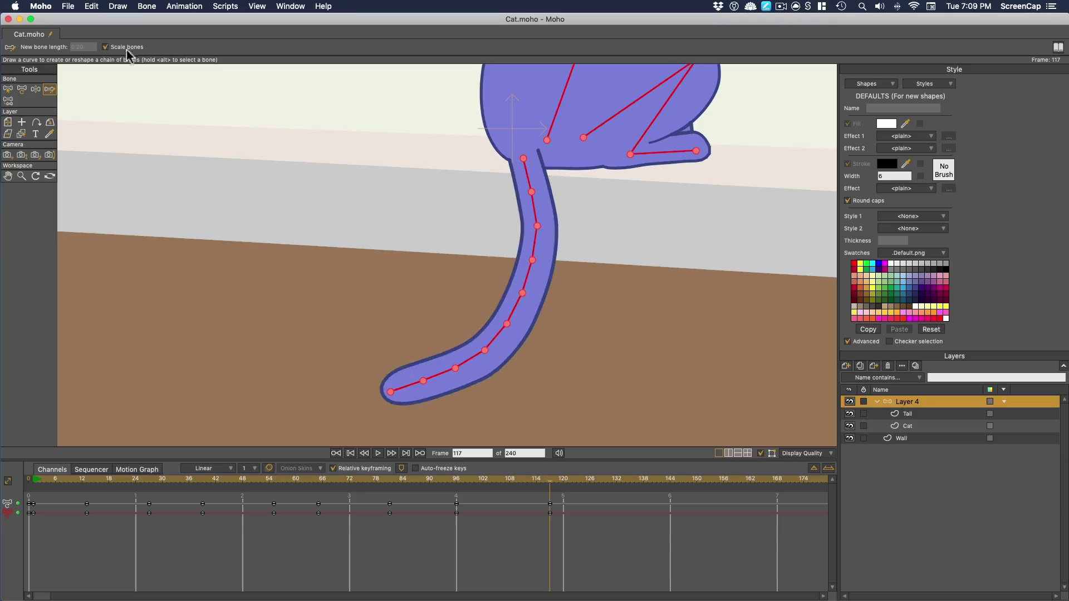
With bone scaling enabled, sketch stretched and shortened tail curves at frame 117, ending with a long tail curling upward behind the cat.
{"action": "mouse_move", "coordinate": [521, 158]}
{"action": "left_mouse_down"}
{"action": "mouse_move", "coordinate": [327, 299]}
{"action": "mouse_move", "coordinate": [75, 336]}
{"action": "left_mouse_up"}
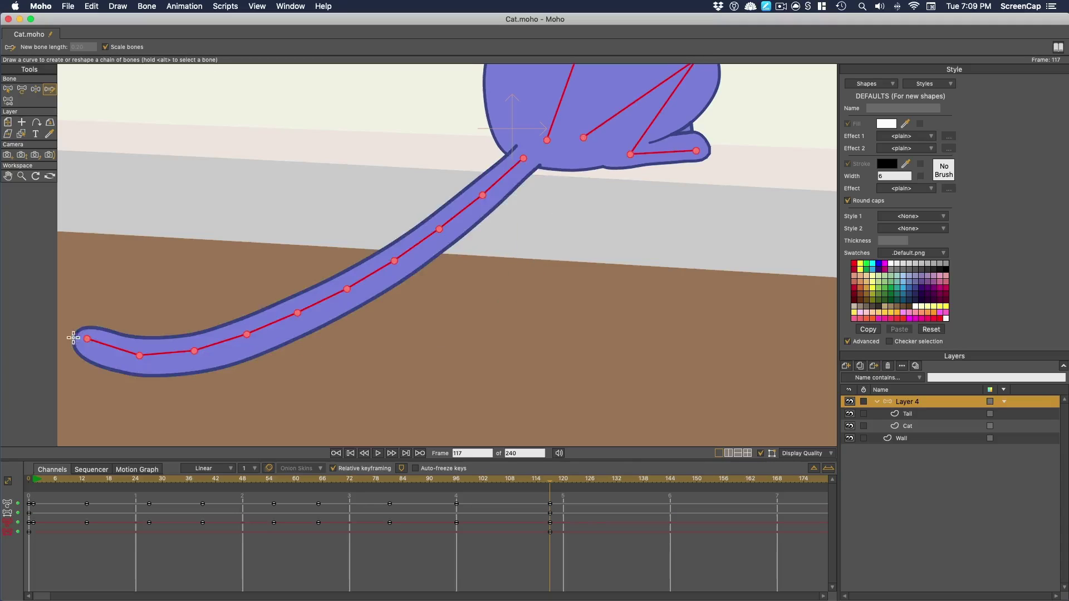
{"action": "mouse_move", "coordinate": [521, 161]}
{"action": "left_mouse_down"}
{"action": "mouse_move", "coordinate": [155, 172]}
{"action": "mouse_move", "coordinate": [236, 66]}
{"action": "left_mouse_up"}
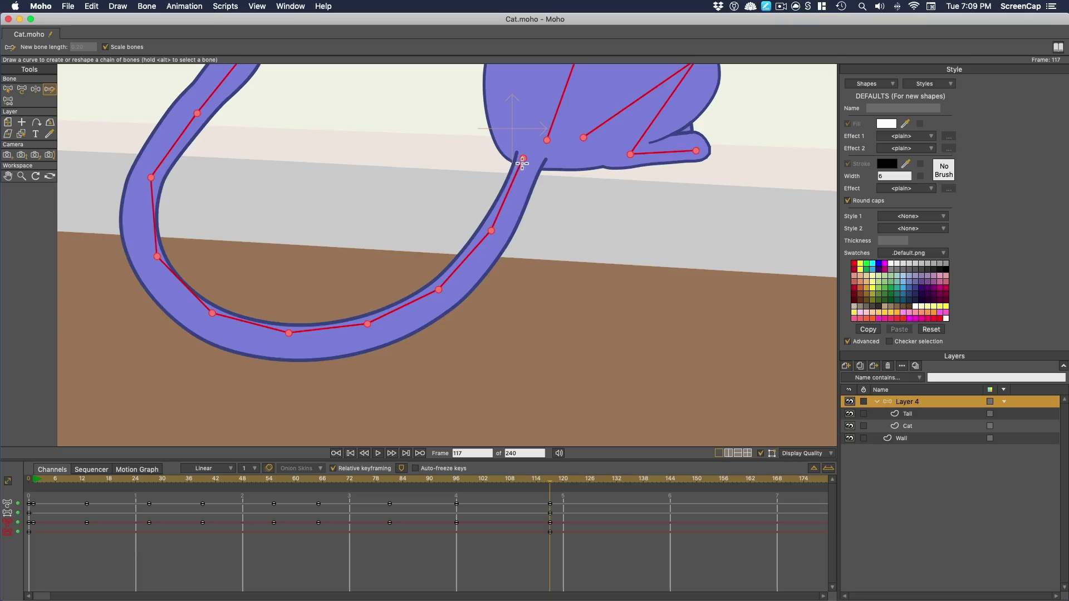
{"action": "mouse_move", "coordinate": [522, 161]}
{"action": "left_mouse_down"}
{"action": "mouse_move", "coordinate": [421, 333]}
{"action": "mouse_move", "coordinate": [523, 159]}
{"action": "mouse_move", "coordinate": [617, 329]}
{"action": "mouse_move", "coordinate": [521, 160]}
{"action": "mouse_move", "coordinate": [658, 230]}
{"action": "left_mouse_up"}
{"action": "left_click_drag", "start_coordinate": [522, 159], "coordinate": [683, 187]}
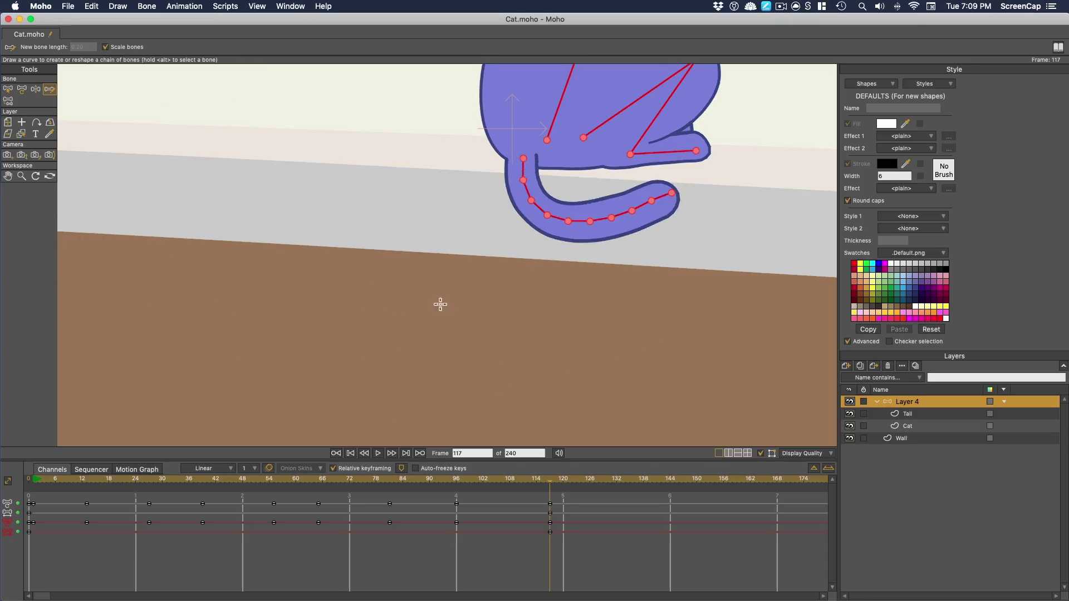
{"action": "left_click_drag", "start_coordinate": [522, 159], "coordinate": [426, 269]}
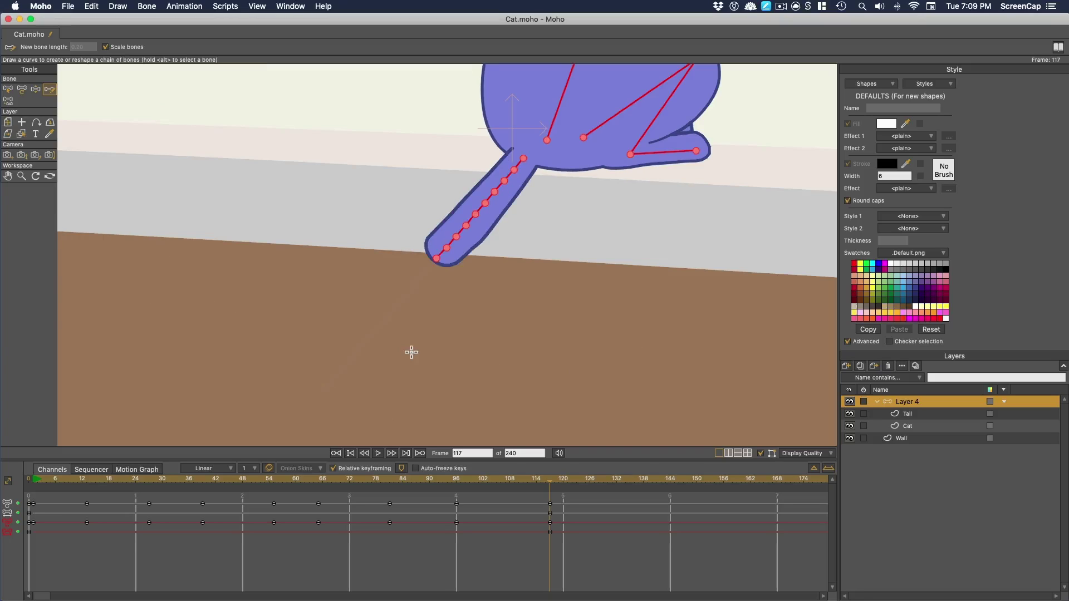
{"action": "mouse_move", "coordinate": [411, 352]}
{"action": "left_mouse_down"}
{"action": "mouse_move", "coordinate": [418, 255]}
{"action": "mouse_move", "coordinate": [298, 124]}
{"action": "left_mouse_up"}
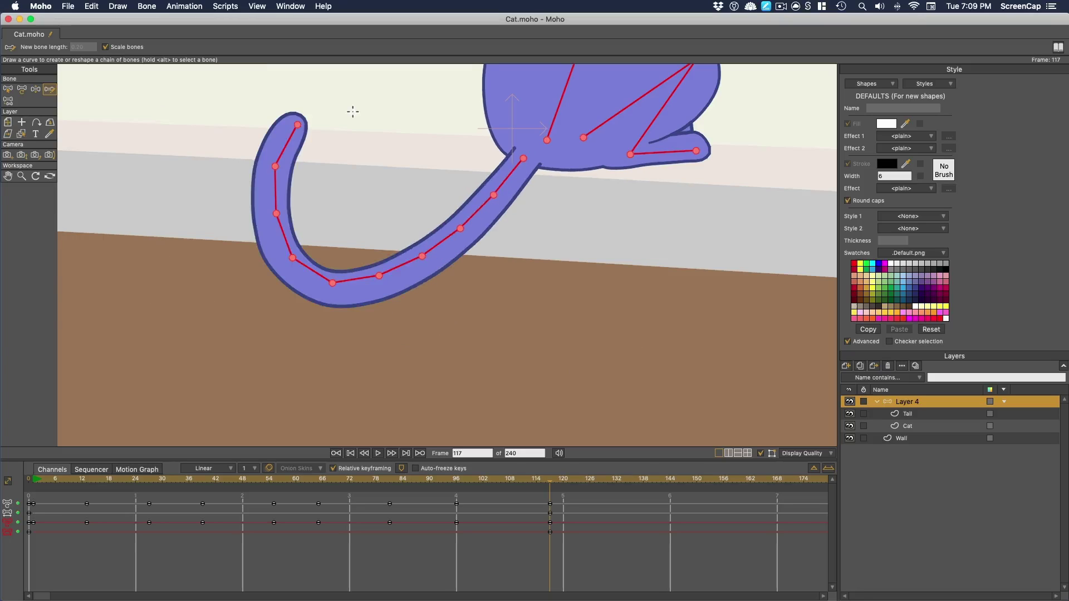
At frame 0, enable squash and stretch scaling for the selected tail bones and check the constraint on the tail's base bone.
{"action": "left_click_drag", "start_coordinate": [50, 488], "coordinate": [29, 487]}
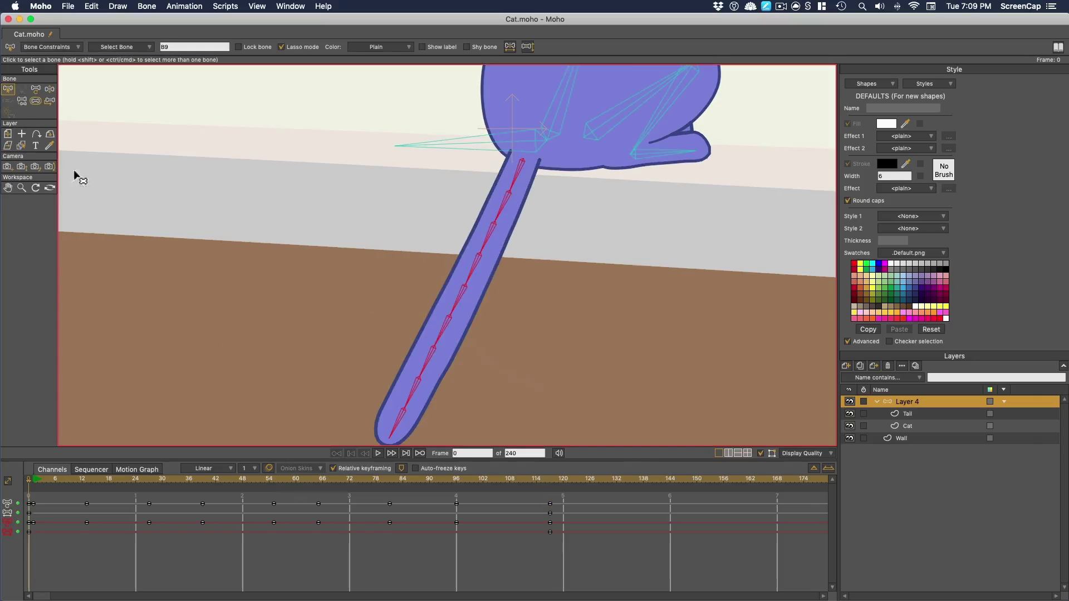
{"action": "scroll", "coordinate": [266, 270], "scroll_direction": "down", "scroll_amount": 3}
{"action": "mouse_move", "coordinate": [509, 390]}
{"action": "left_mouse_down"}
{"action": "mouse_move", "coordinate": [447, 150]}
{"action": "mouse_move", "coordinate": [505, 376]}
{"action": "left_mouse_up"}
{"action": "left_click", "coordinate": [124, 47]}
{"action": "left_click", "coordinate": [70, 49]}
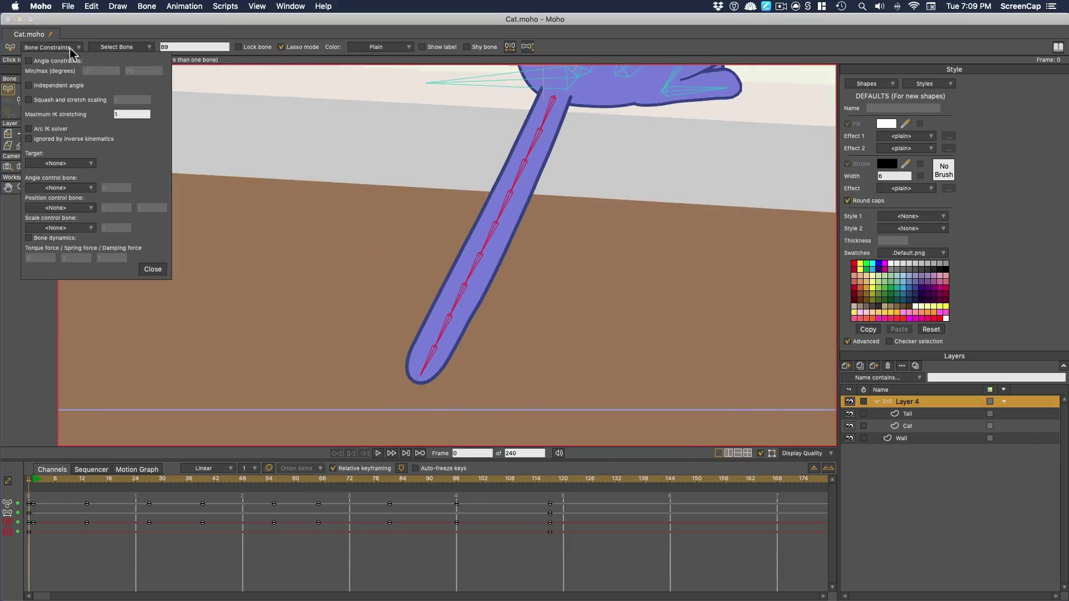
{"action": "left_click", "coordinate": [28, 101]}
{"action": "left_click", "coordinate": [152, 269]}
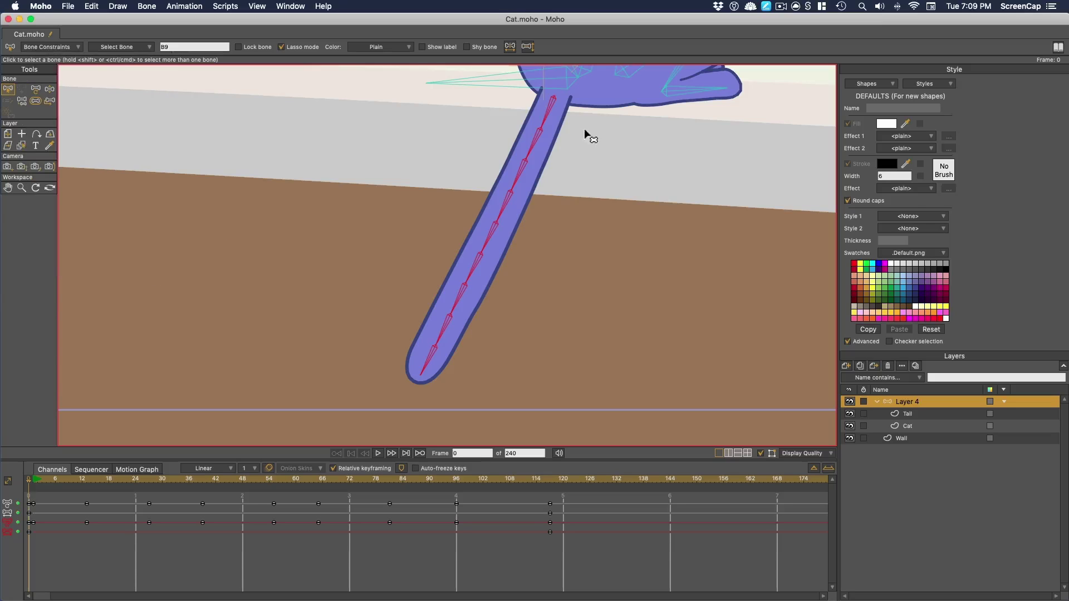
{"action": "left_click", "coordinate": [543, 124]}
{"action": "left_click", "coordinate": [78, 48]}
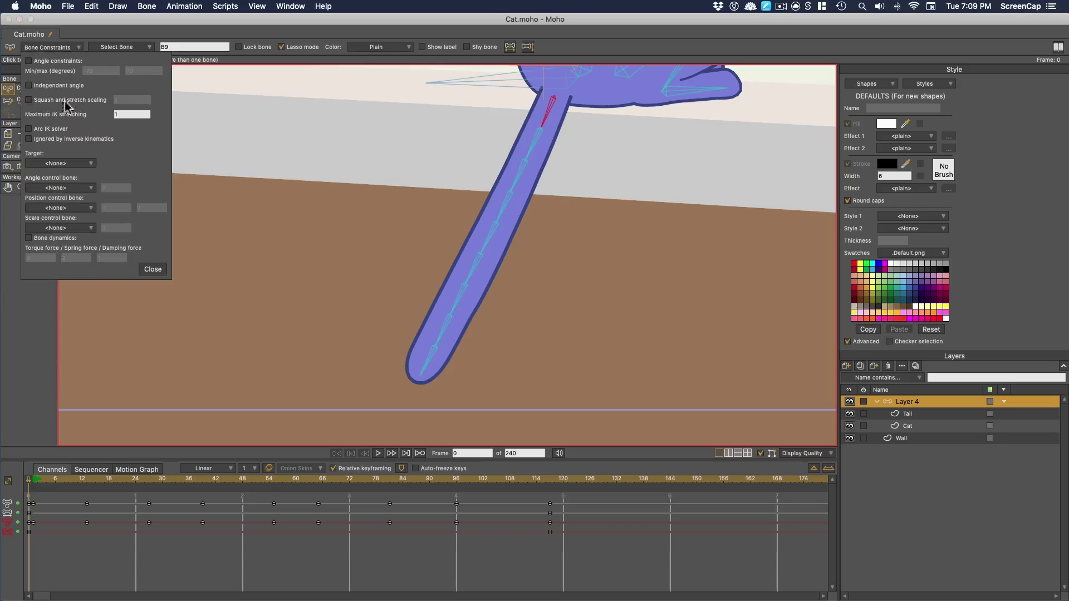
{"action": "left_click", "coordinate": [155, 269]}
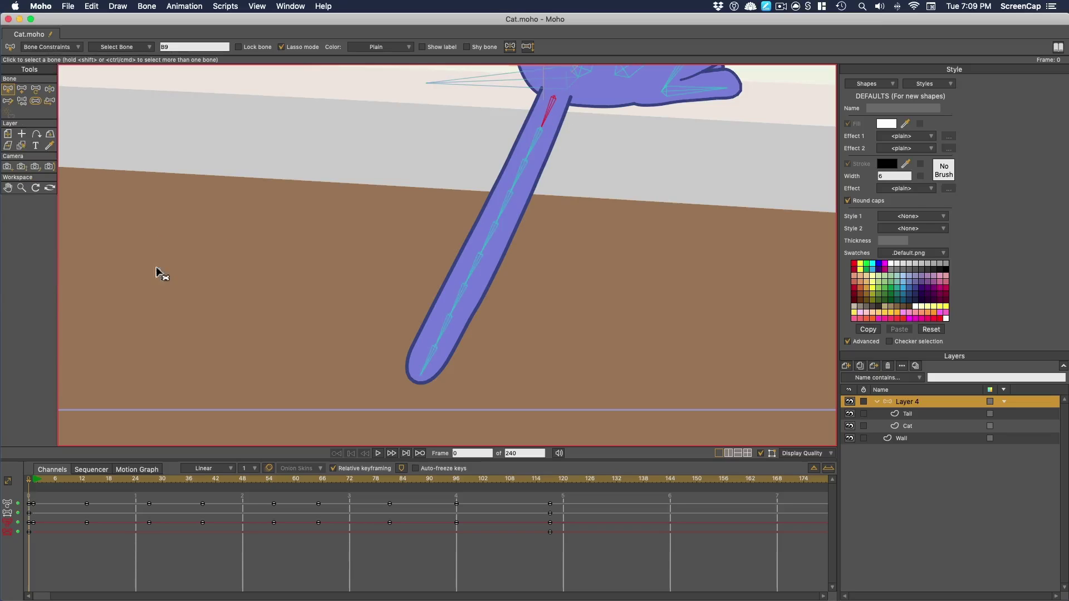
Redraw the tail at frame 117 with sketched curves of different lengths, ending with it hanging down and the tip swept forward.
{"action": "left_click", "coordinate": [550, 479]}
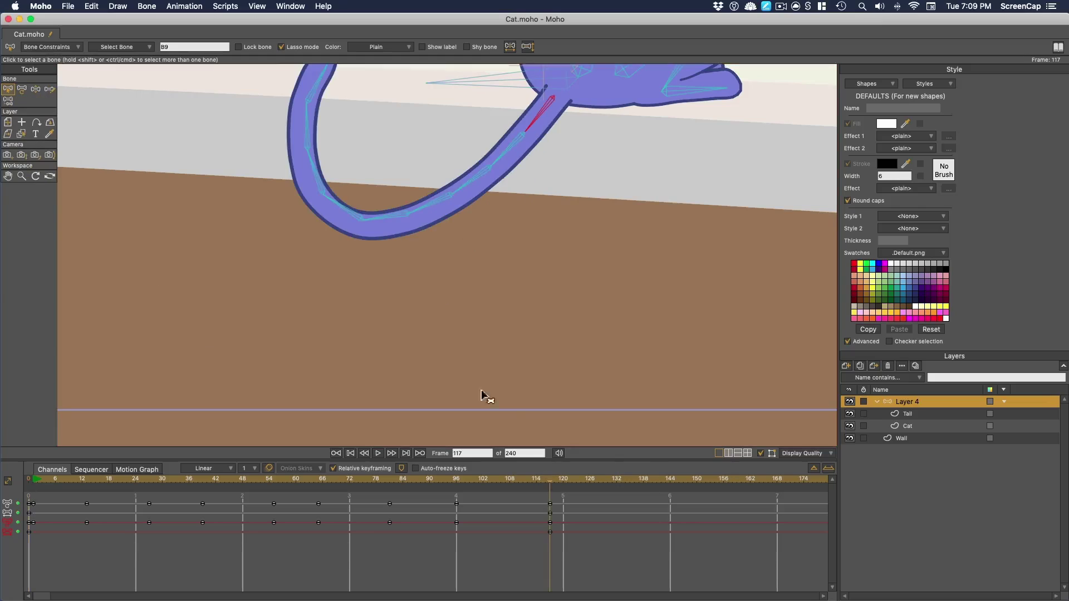
{"action": "left_click", "coordinate": [49, 90]}
{"action": "mouse_move", "coordinate": [553, 99]}
{"action": "left_mouse_down"}
{"action": "mouse_move", "coordinate": [234, 308]}
{"action": "mouse_move", "coordinate": [101, 329]}
{"action": "mouse_move", "coordinate": [550, 96]}
{"action": "mouse_move", "coordinate": [508, 149]}
{"action": "mouse_move", "coordinate": [394, 230]}
{"action": "mouse_move", "coordinate": [83, 328]}
{"action": "mouse_move", "coordinate": [668, 274]}
{"action": "mouse_move", "coordinate": [705, 245]}
{"action": "left_mouse_up"}
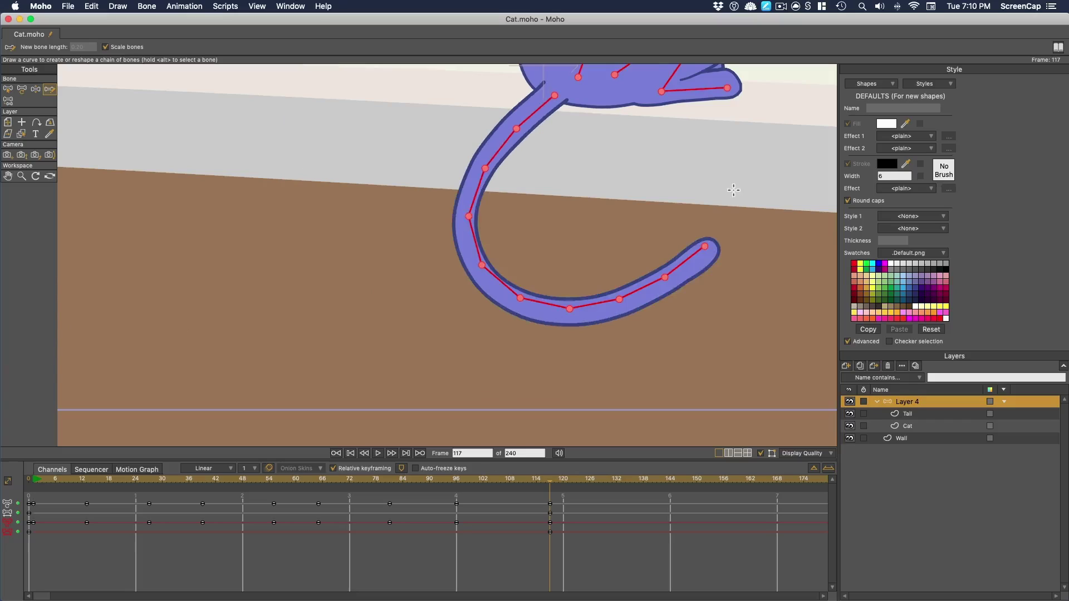
{"action": "key", "text": "super+r"}
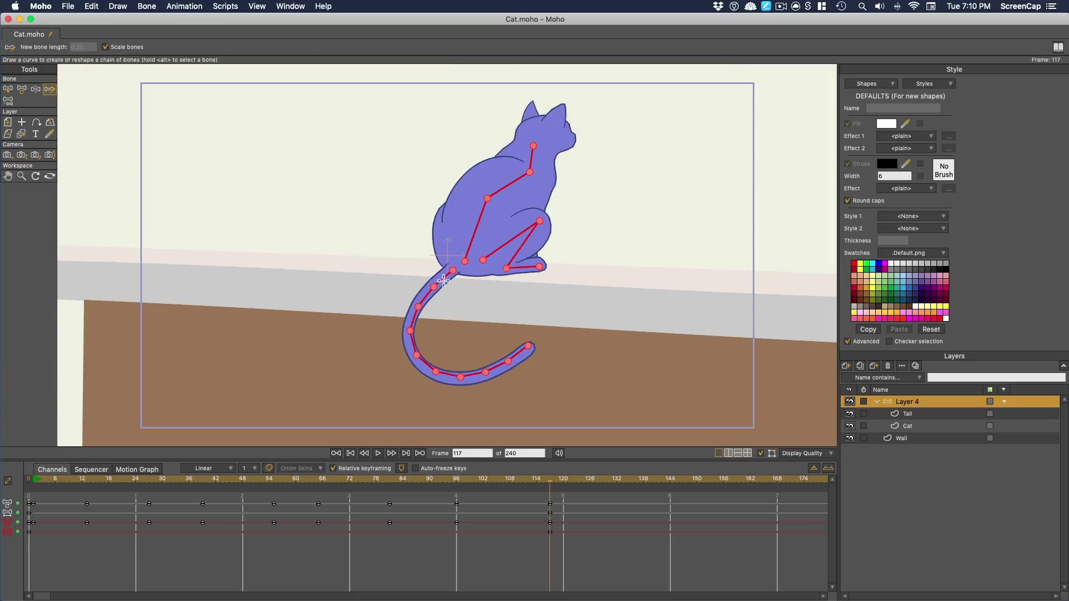
{"action": "mouse_move", "coordinate": [453, 271]}
{"action": "left_mouse_down"}
{"action": "mouse_move", "coordinate": [404, 307]}
{"action": "mouse_move", "coordinate": [339, 330]}
{"action": "mouse_move", "coordinate": [286, 262]}
{"action": "left_mouse_up"}
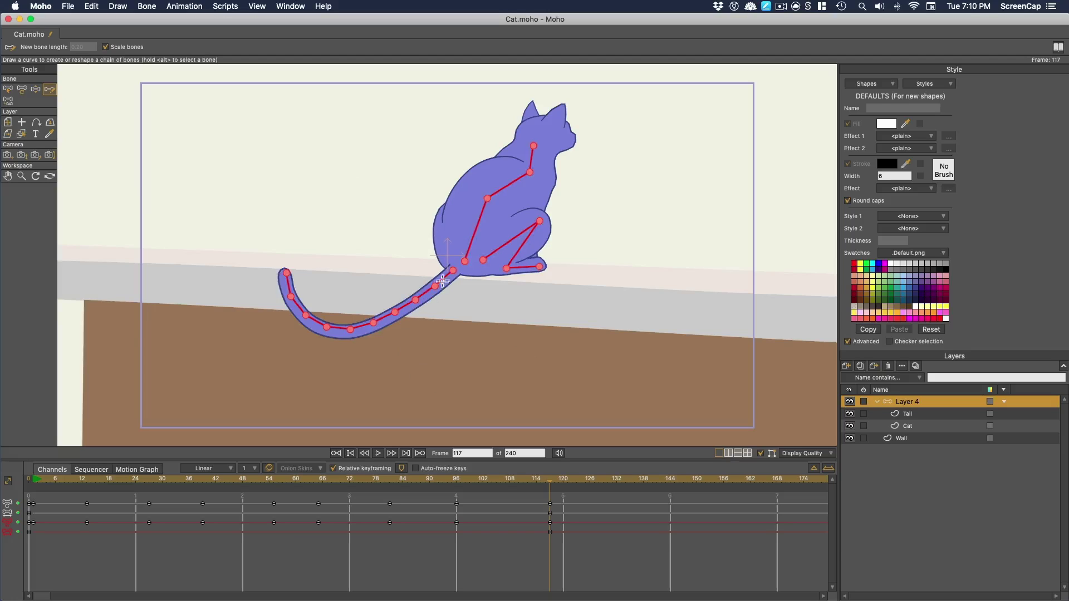
{"action": "mouse_move", "coordinate": [440, 287]}
{"action": "left_mouse_down"}
{"action": "mouse_move", "coordinate": [433, 353]}
{"action": "mouse_move", "coordinate": [470, 377]}
{"action": "mouse_move", "coordinate": [498, 376]}
{"action": "left_mouse_up"}
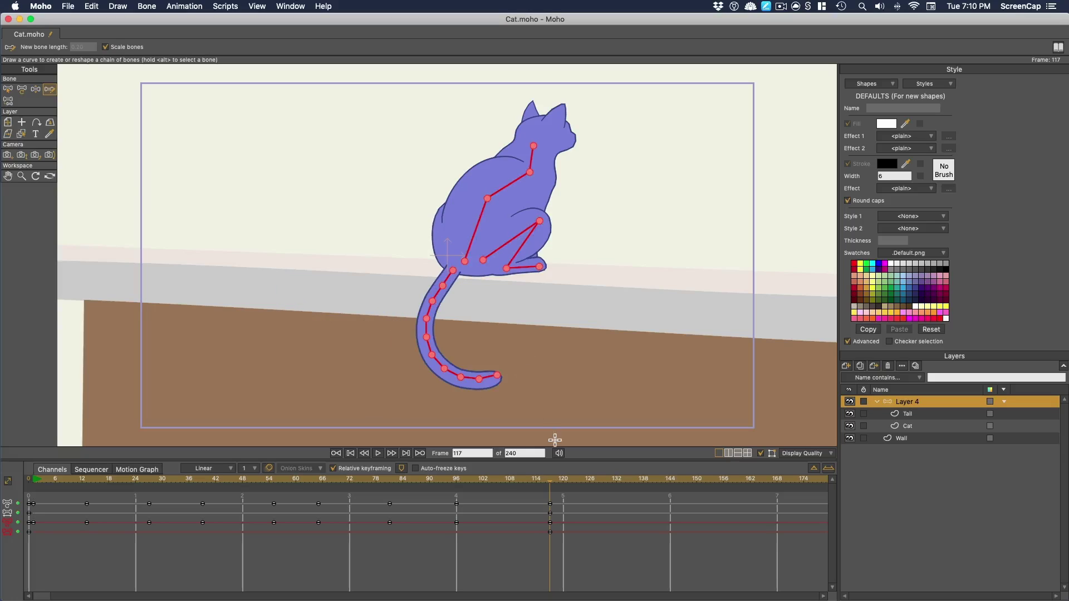